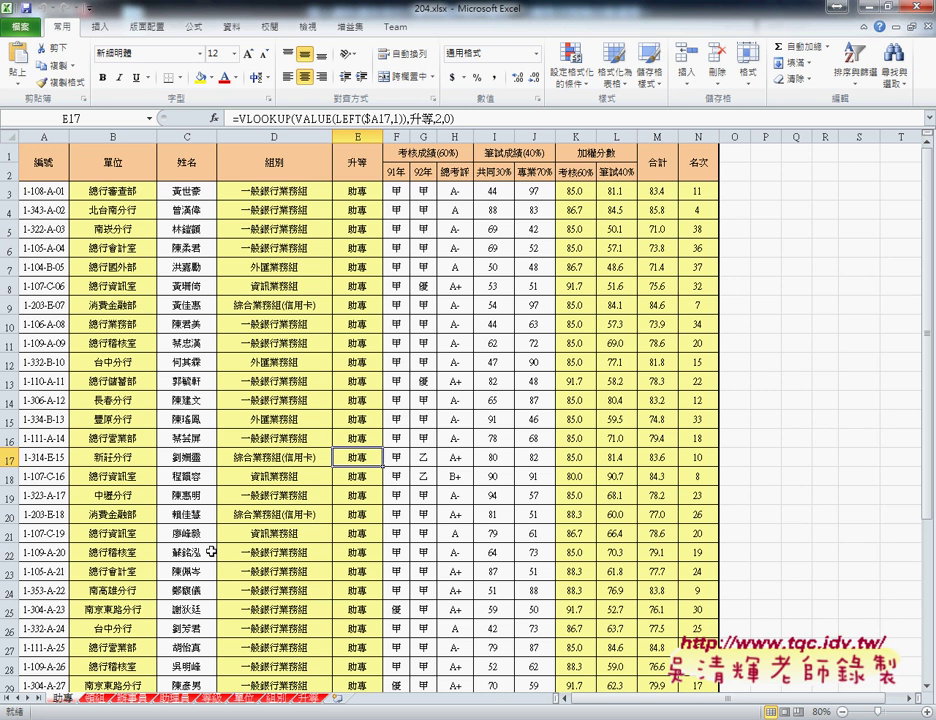
Step: Review the finished example's 領組, 辦事員 and 助理員 sheets and the 等級 grade tables (優 and A+ = 95)
{"action": "left_click", "coordinate": [98, 700]}
{"action": "left_click", "coordinate": [130, 700]}
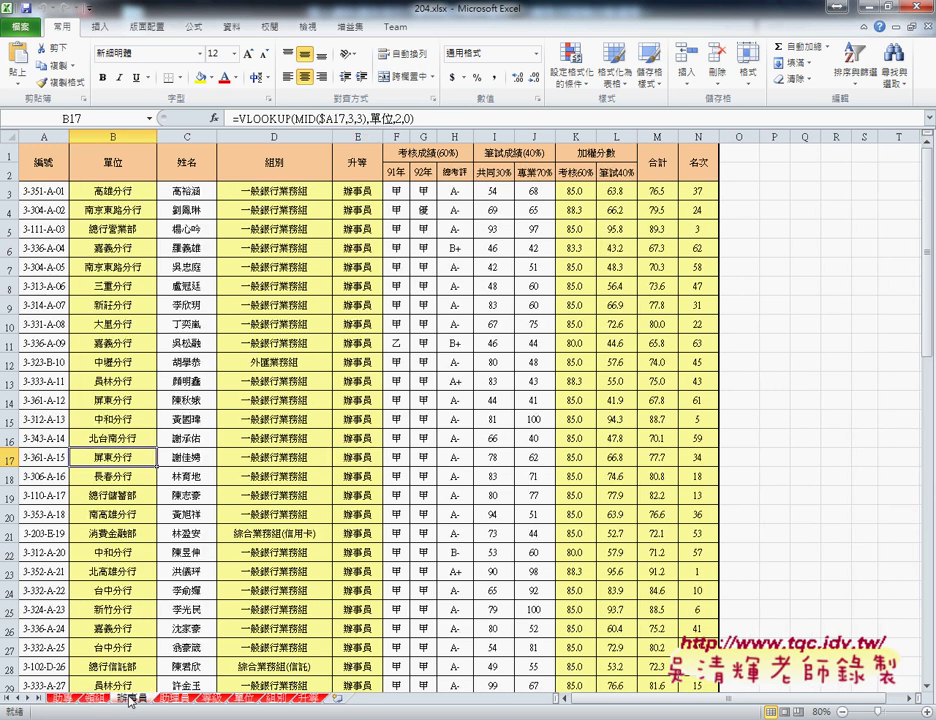
{"action": "left_click", "coordinate": [176, 699]}
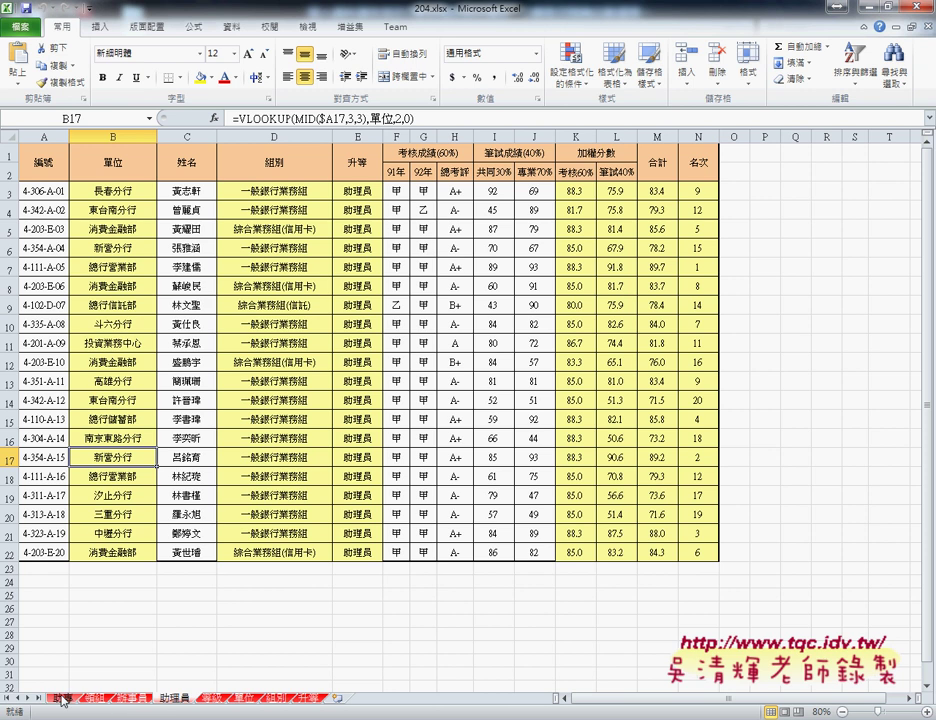
{"action": "left_click", "coordinate": [63, 699]}
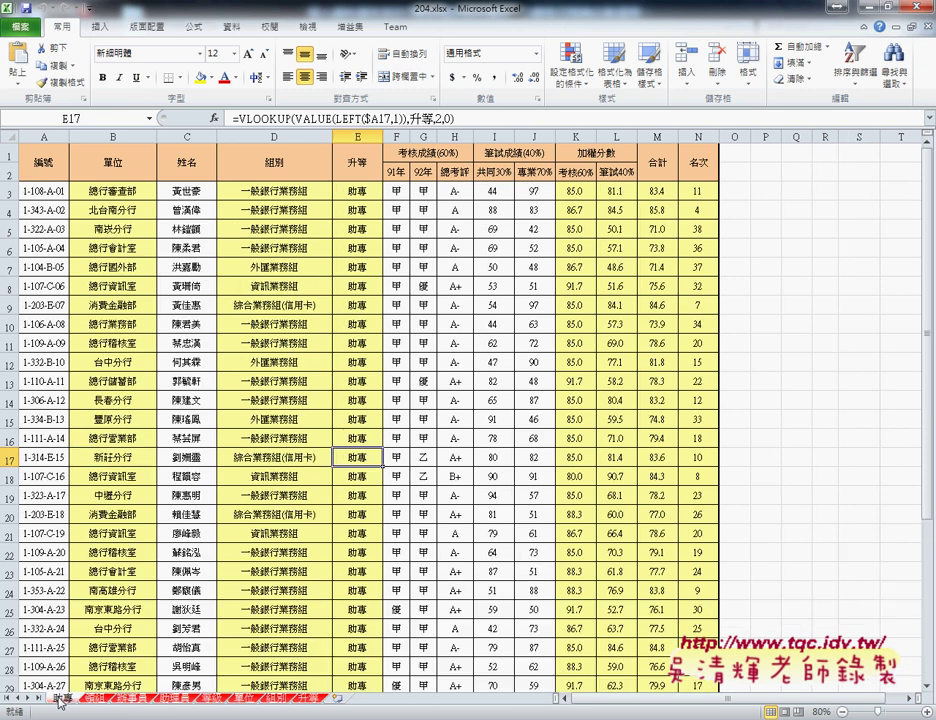
{"action": "left_click", "coordinate": [211, 700]}
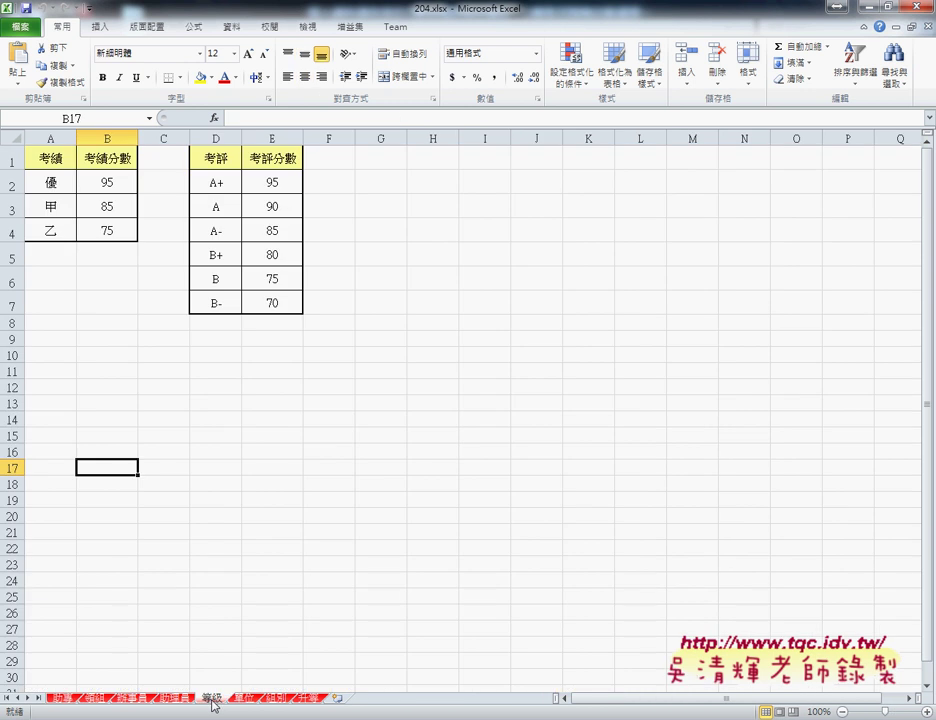
{"action": "left_click", "coordinate": [74, 183]}
{"action": "left_click", "coordinate": [103, 184]}
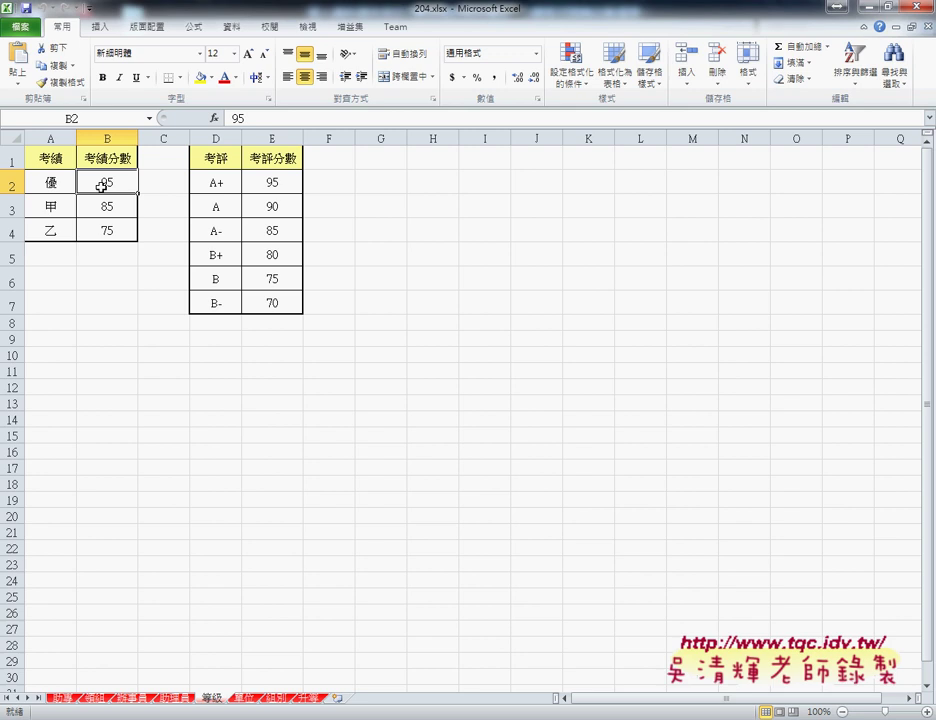
{"action": "left_click", "coordinate": [232, 185]}
{"action": "left_click", "coordinate": [274, 186]}
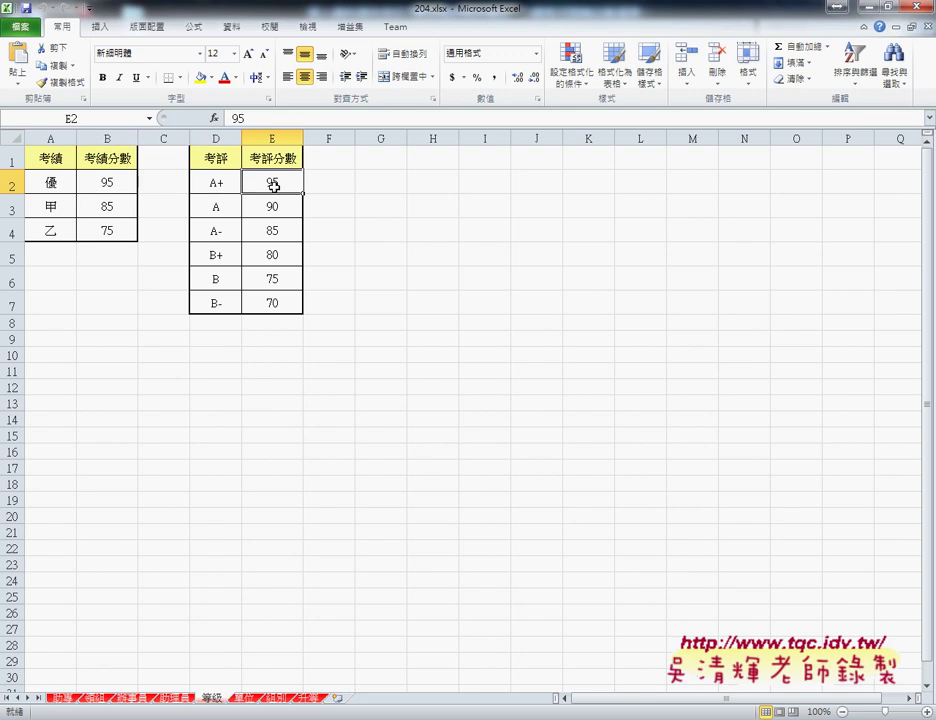
Step: Inspect the example's 單位 (101 總行人事室), 組別 (A 一般銀行業務組) and 升等 code tables, then return to 助專
{"action": "left_click", "coordinate": [246, 698]}
{"action": "left_click", "coordinate": [67, 177]}
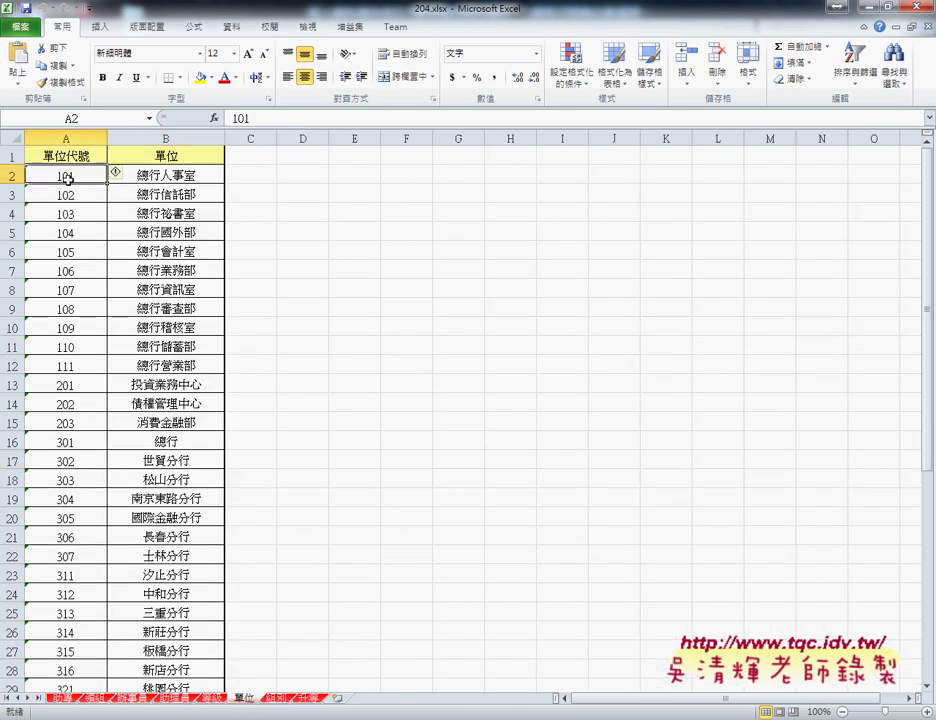
{"action": "left_click", "coordinate": [160, 178]}
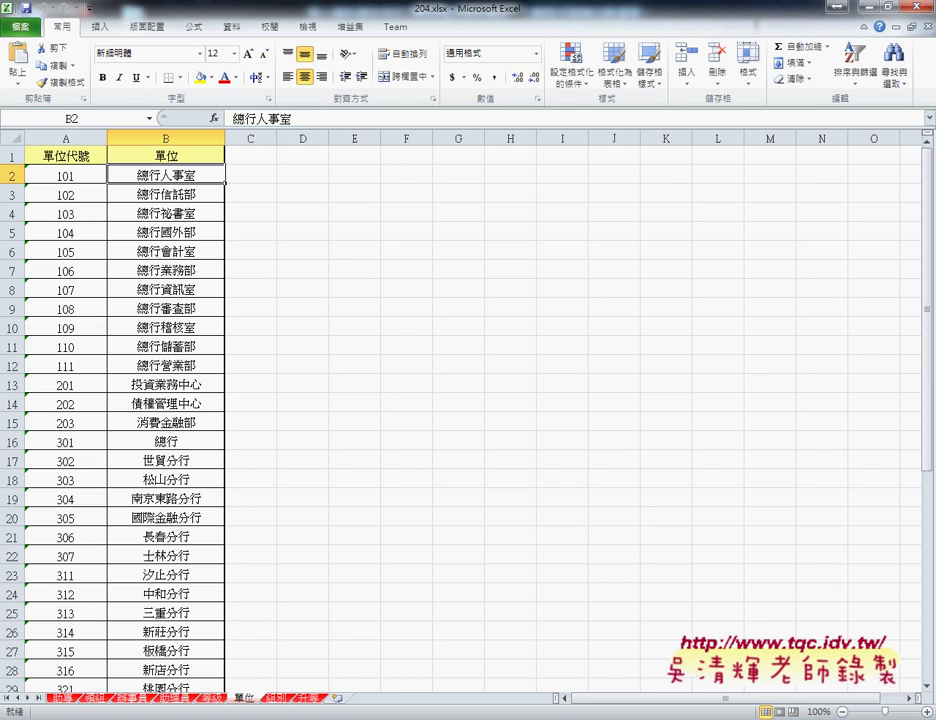
{"action": "left_click", "coordinate": [285, 703]}
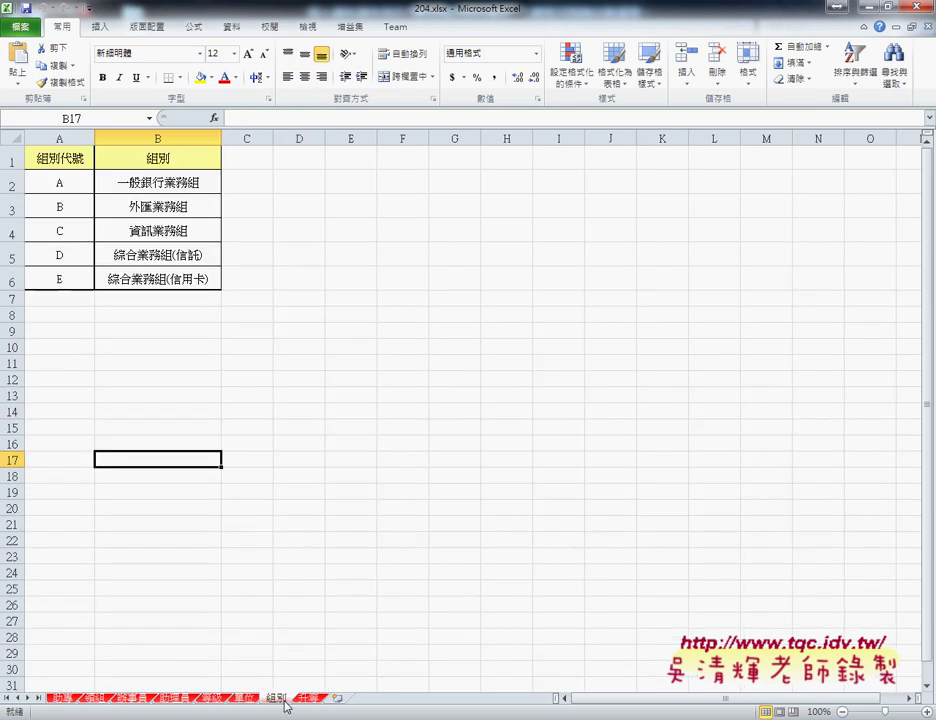
{"action": "left_click", "coordinate": [59, 188]}
{"action": "left_click", "coordinate": [131, 184]}
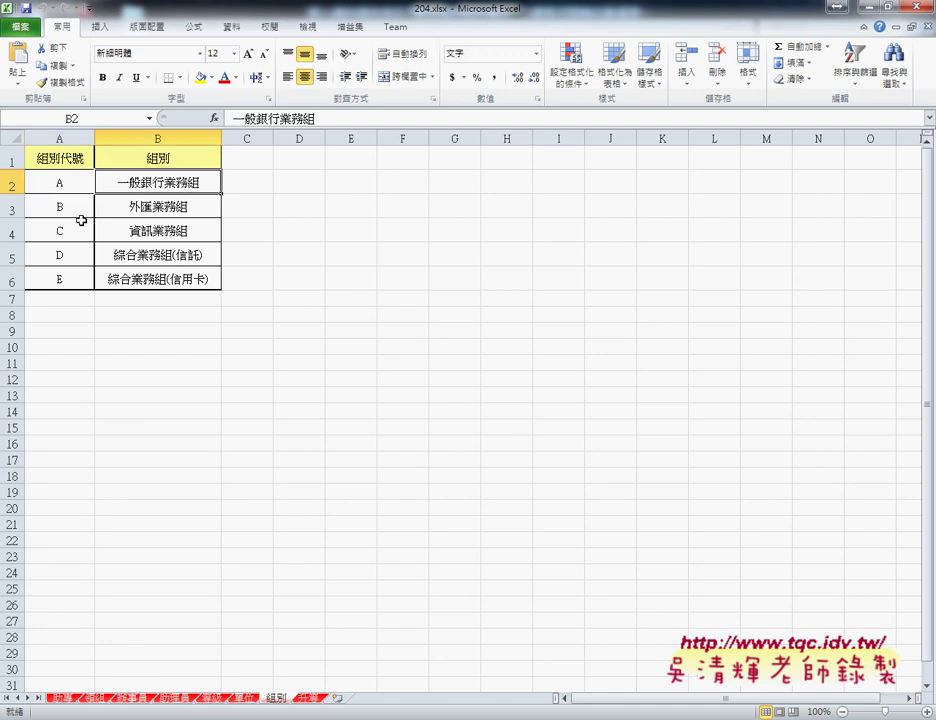
{"action": "left_click", "coordinate": [310, 700]}
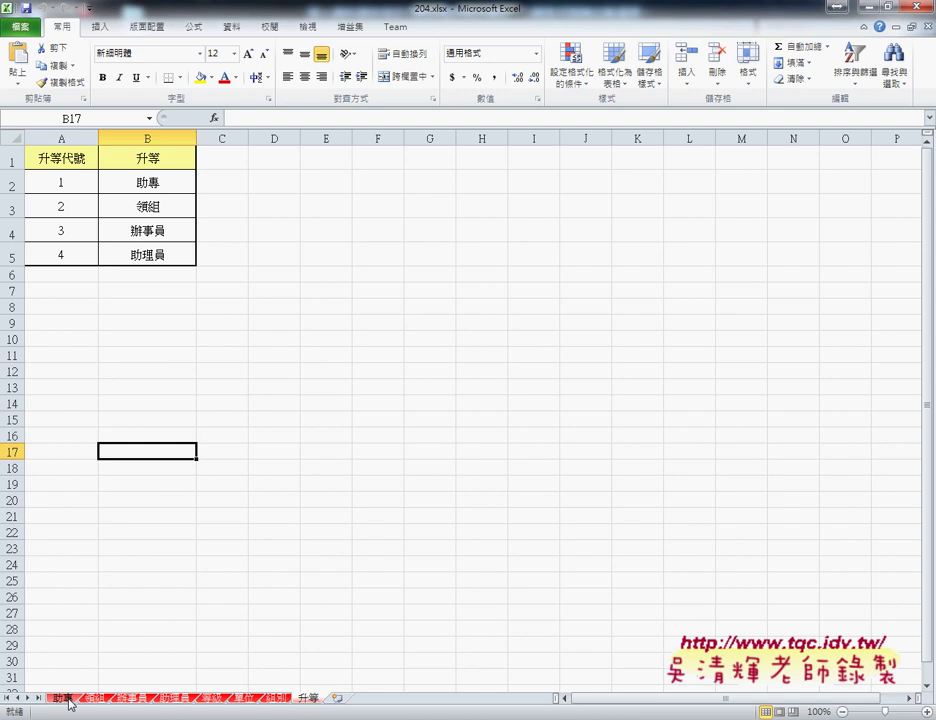
{"action": "left_click", "coordinate": [64, 699]}
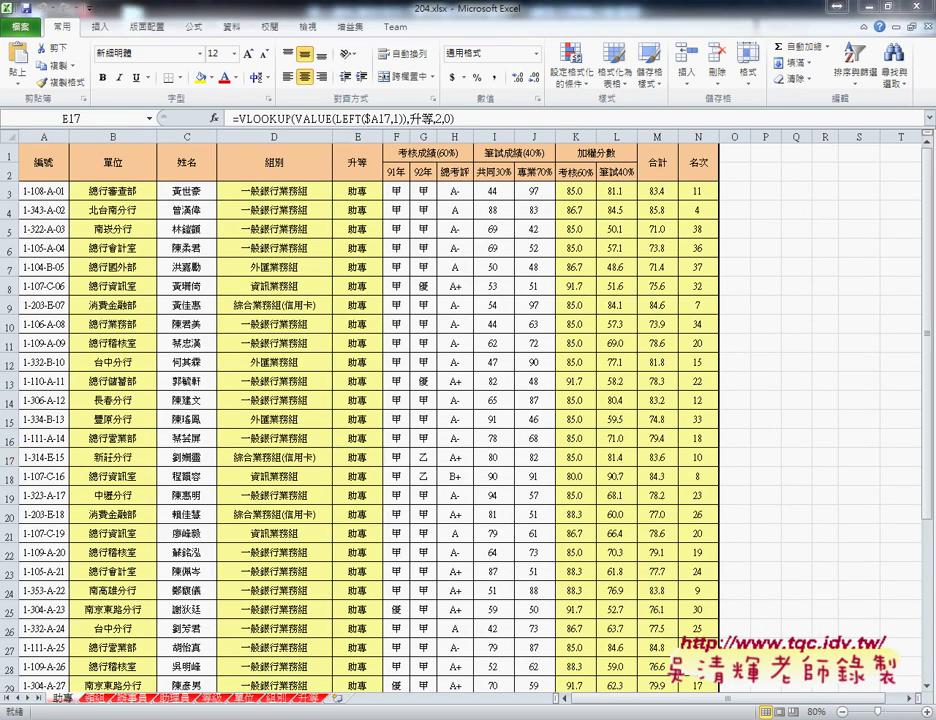
Step: Switch to EXD02.xlsx and check the 助專 employee codes from 1-108-A-01 down to row 40
{"action": "mouse_move", "coordinate": [352, 718]}
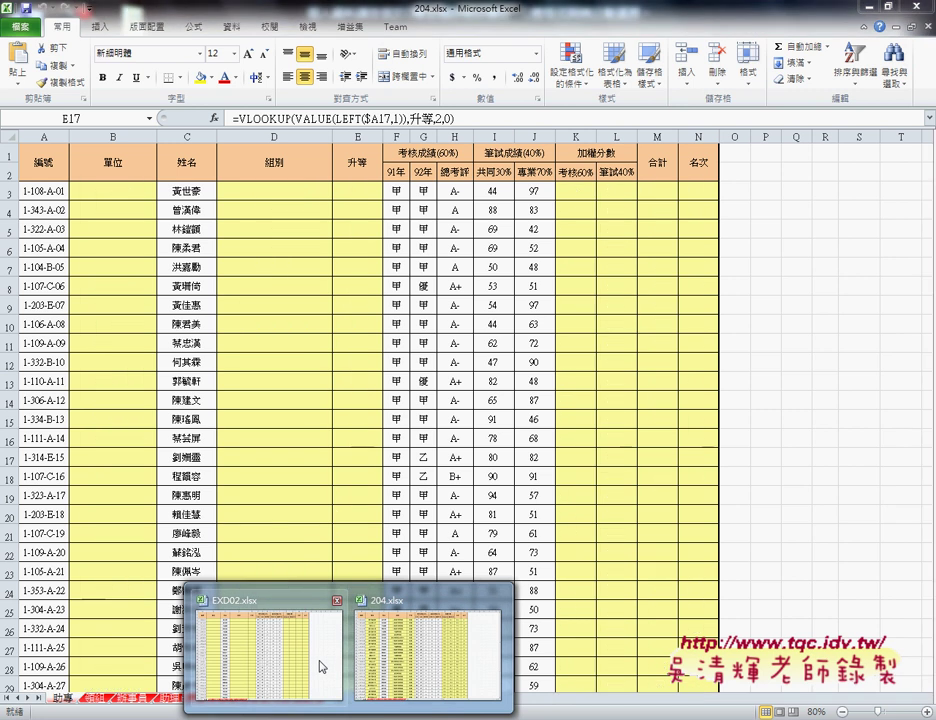
{"action": "left_click", "coordinate": [320, 666]}
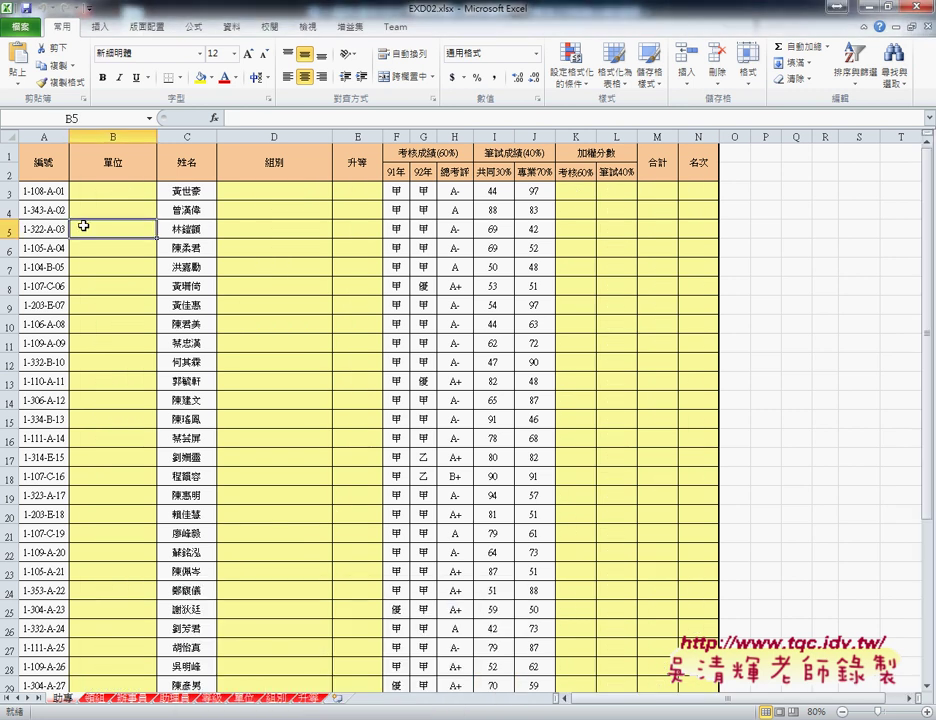
{"action": "left_click", "coordinate": [61, 191]}
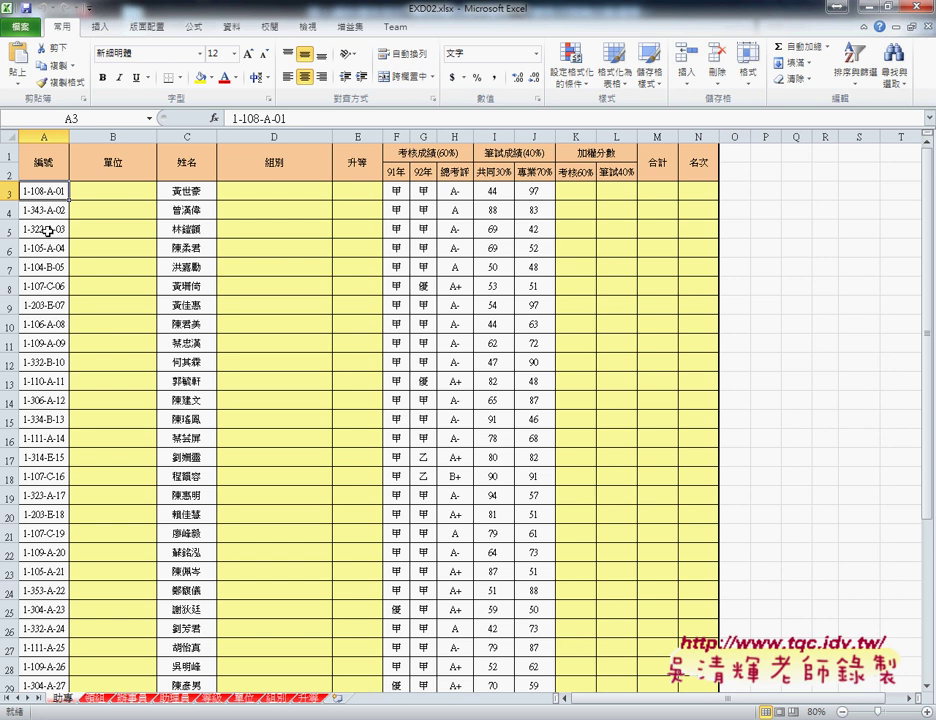
{"action": "scroll", "coordinate": [49, 240], "scroll_direction": "down", "scroll_amount": 3}
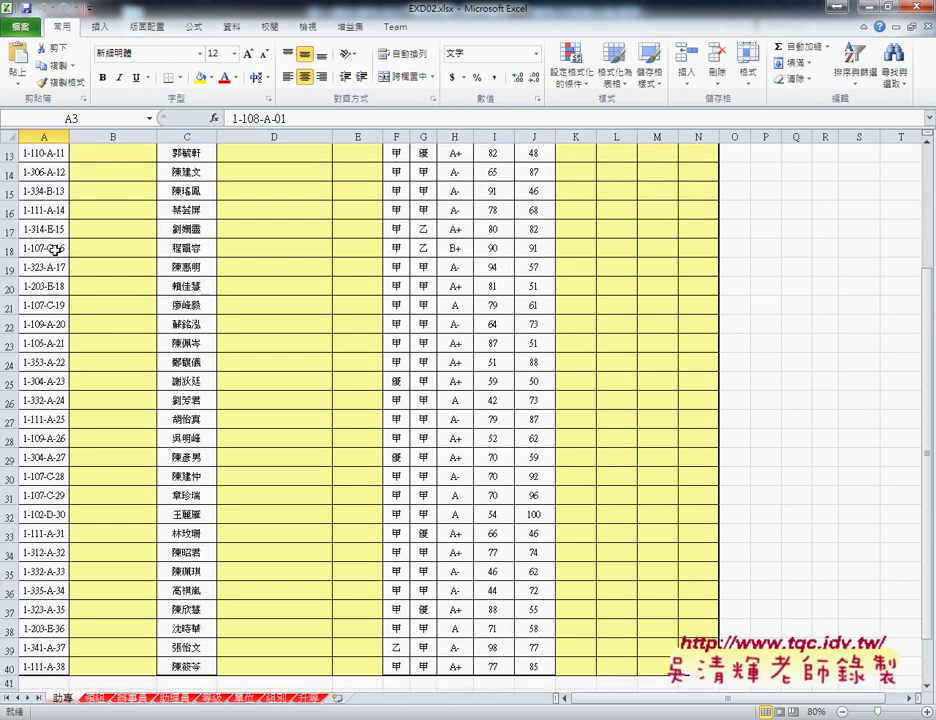
{"action": "scroll", "coordinate": [49, 240], "scroll_direction": "down", "scroll_amount": 4}
{"action": "left_click", "coordinate": [28, 437]}
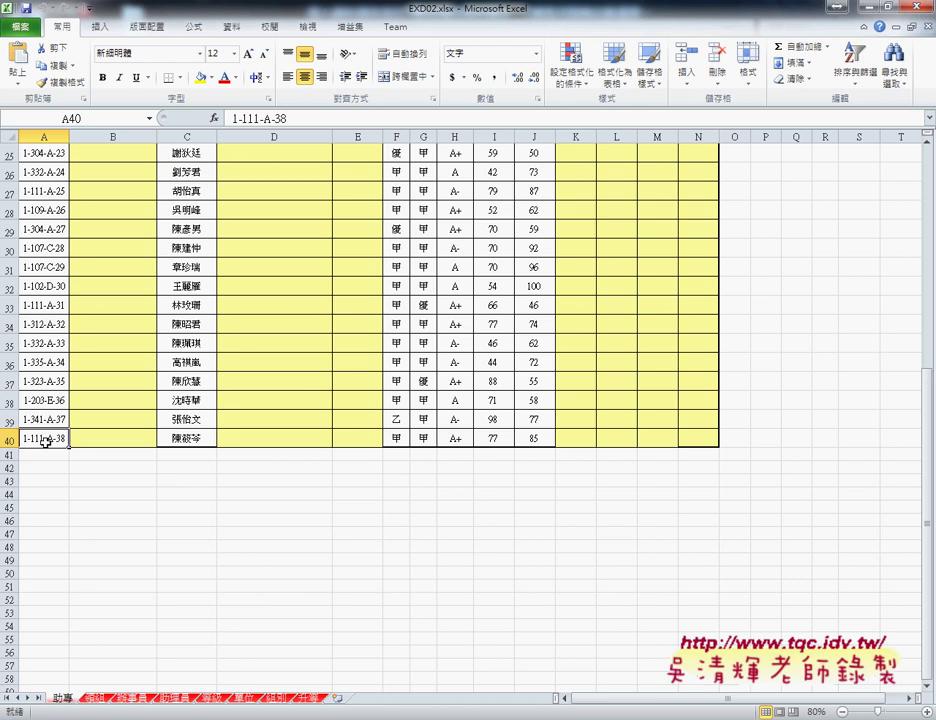
Step: Check the 領組 sheet down to its last code 2-102-D-99 in row 101
{"action": "left_click", "coordinate": [94, 698]}
{"action": "scroll", "coordinate": [71, 401], "scroll_direction": "down", "scroll_amount": 3}
{"action": "scroll", "coordinate": [71, 401], "scroll_direction": "down", "scroll_amount": 6}
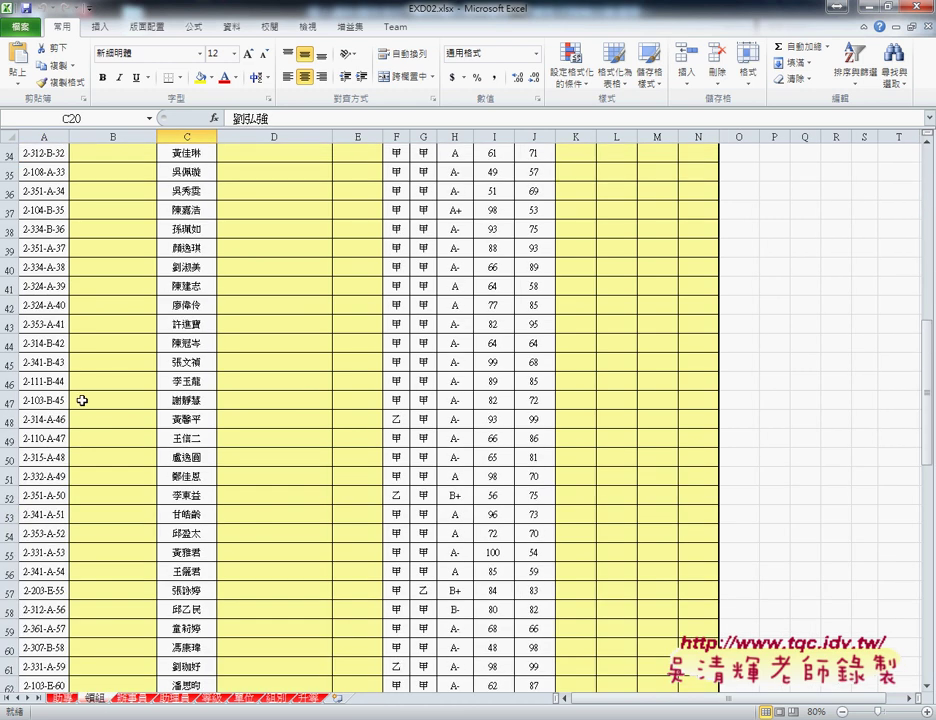
{"action": "scroll", "coordinate": [71, 401], "scroll_direction": "down", "scroll_amount": 6}
{"action": "scroll", "coordinate": [82, 400], "scroll_direction": "down", "scroll_amount": 6}
{"action": "scroll", "coordinate": [82, 400], "scroll_direction": "down", "scroll_amount": 4}
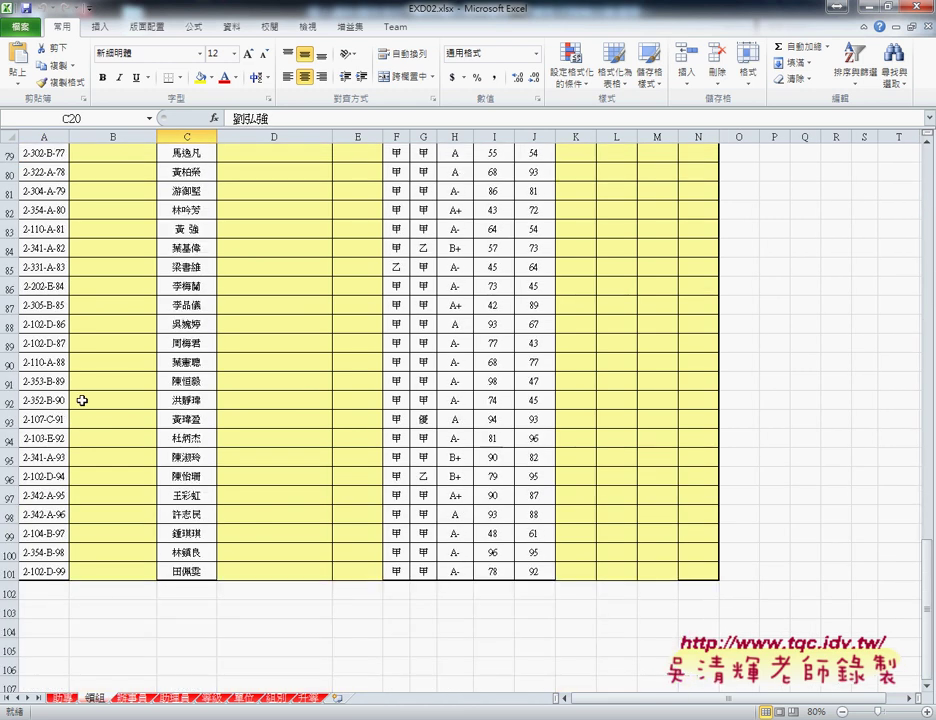
{"action": "left_click", "coordinate": [51, 572]}
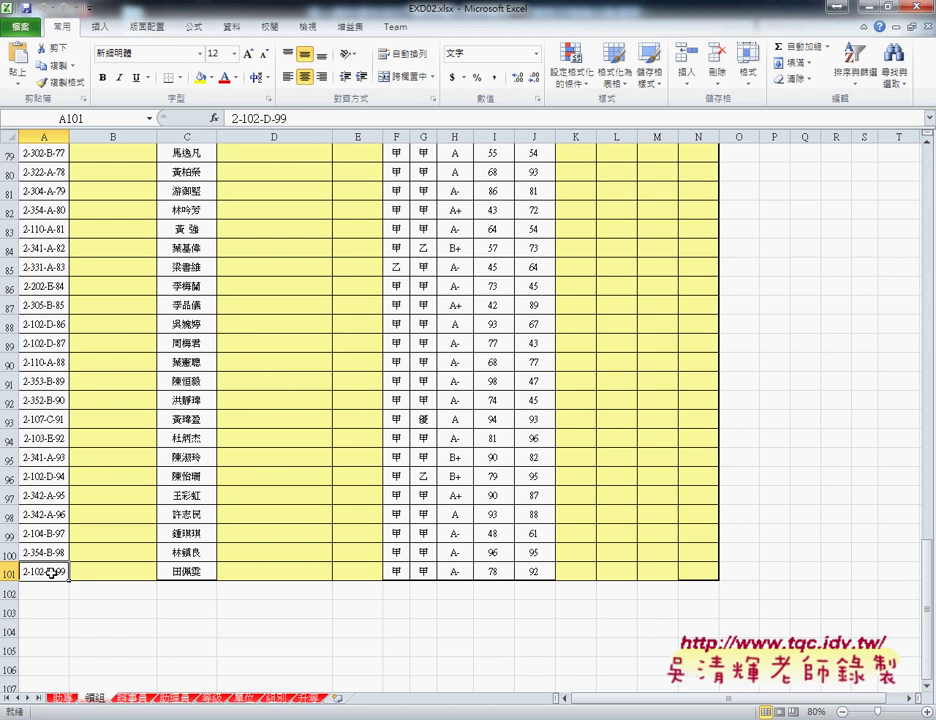
Step: Look over the 辦事員 and 助理員 sheets, then return to 助專 and select B3
{"action": "left_click", "coordinate": [127, 700]}
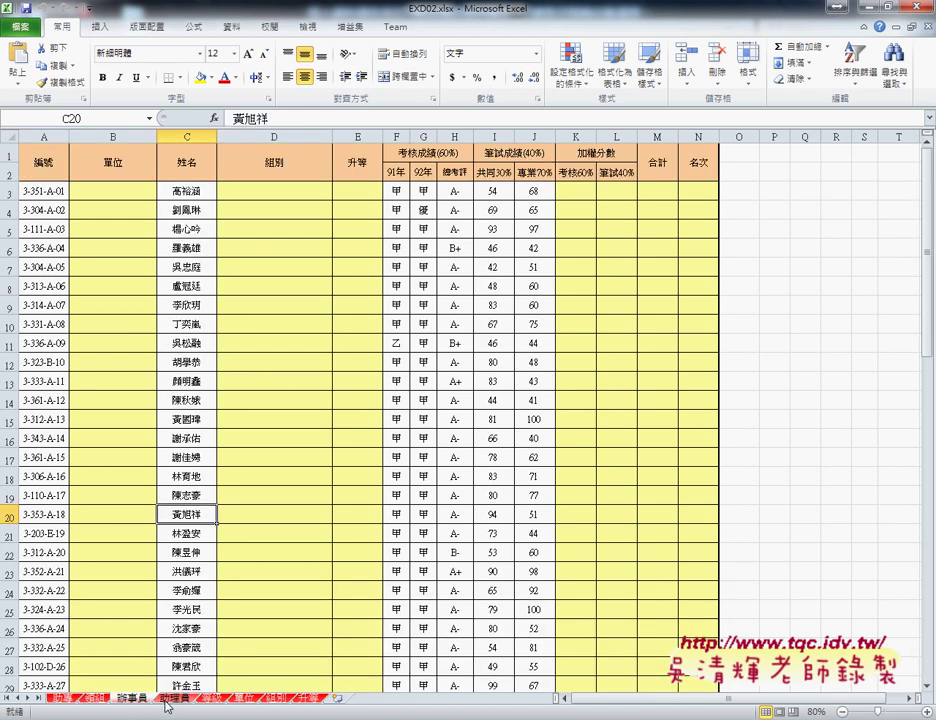
{"action": "left_click", "coordinate": [171, 703]}
{"action": "left_click", "coordinate": [136, 702]}
{"action": "scroll", "coordinate": [88, 528], "scroll_direction": "down", "scroll_amount": 13}
{"action": "scroll", "coordinate": [86, 529], "scroll_direction": "down", "scroll_amount": 3}
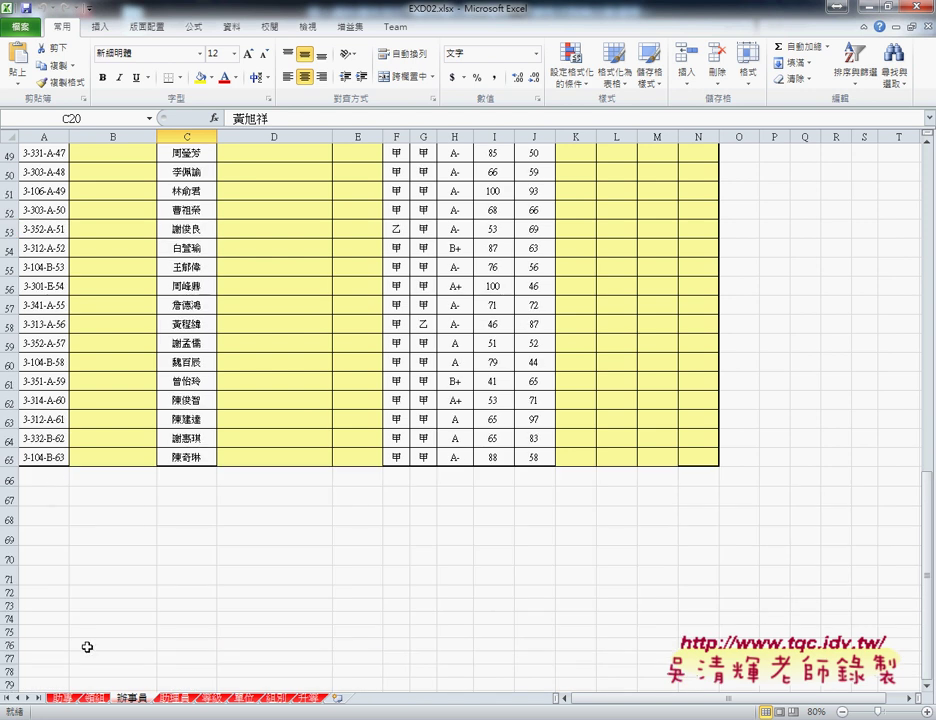
{"action": "left_click", "coordinate": [62, 700]}
{"action": "scroll", "coordinate": [142, 414], "scroll_direction": "up", "scroll_amount": 4}
{"action": "scroll", "coordinate": [134, 403], "scroll_direction": "up", "scroll_amount": 3}
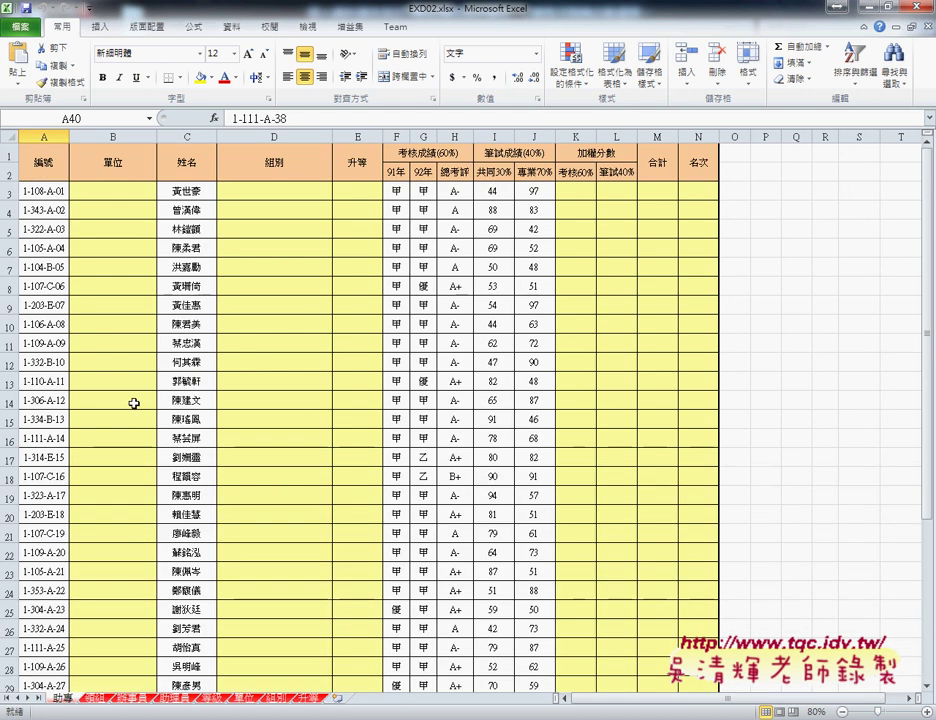
{"action": "left_click", "coordinate": [123, 191]}
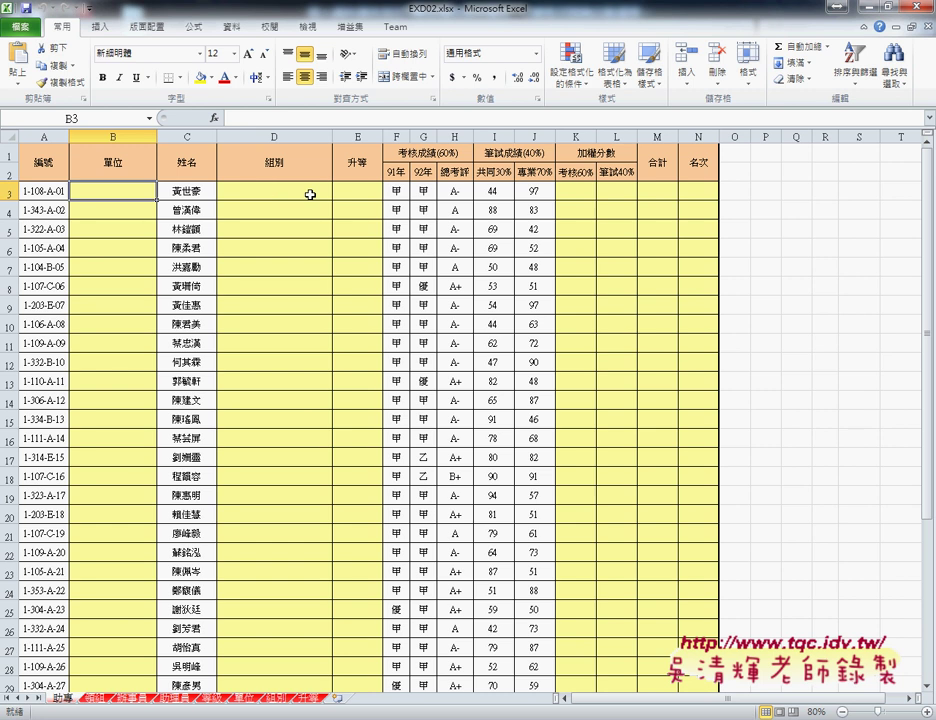
Step: Review the weighted-score cells K3:L3, rank cell N3 and B3, then group the first four sheets
{"action": "left_click", "coordinate": [310, 194]}
{"action": "left_click", "coordinate": [366, 194]}
{"action": "left_click_drag", "start_coordinate": [574, 192], "coordinate": [617, 195]}
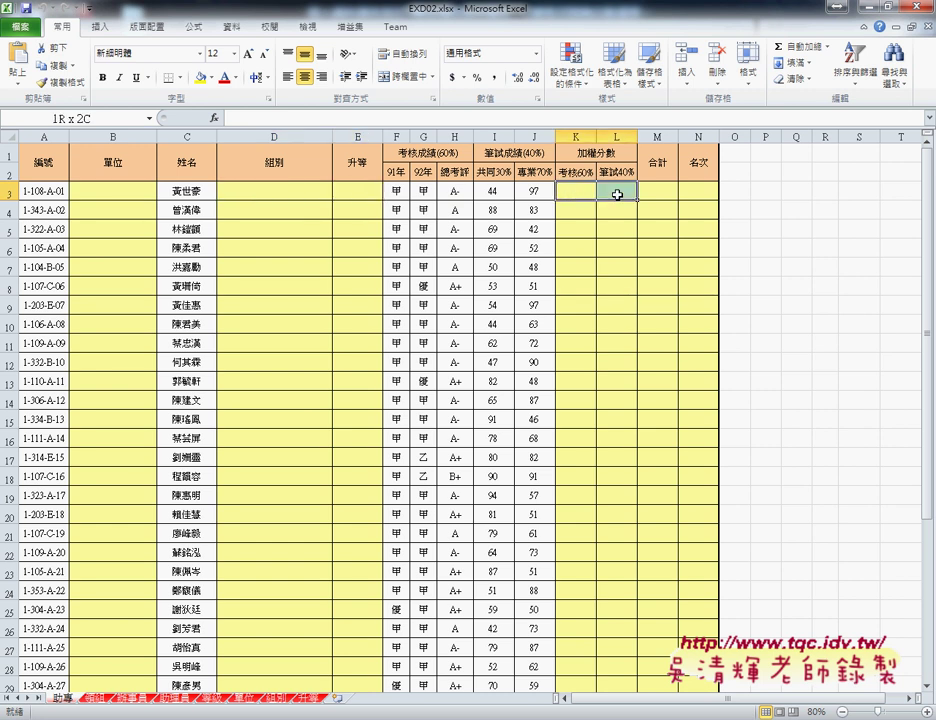
{"action": "left_click", "coordinate": [701, 192]}
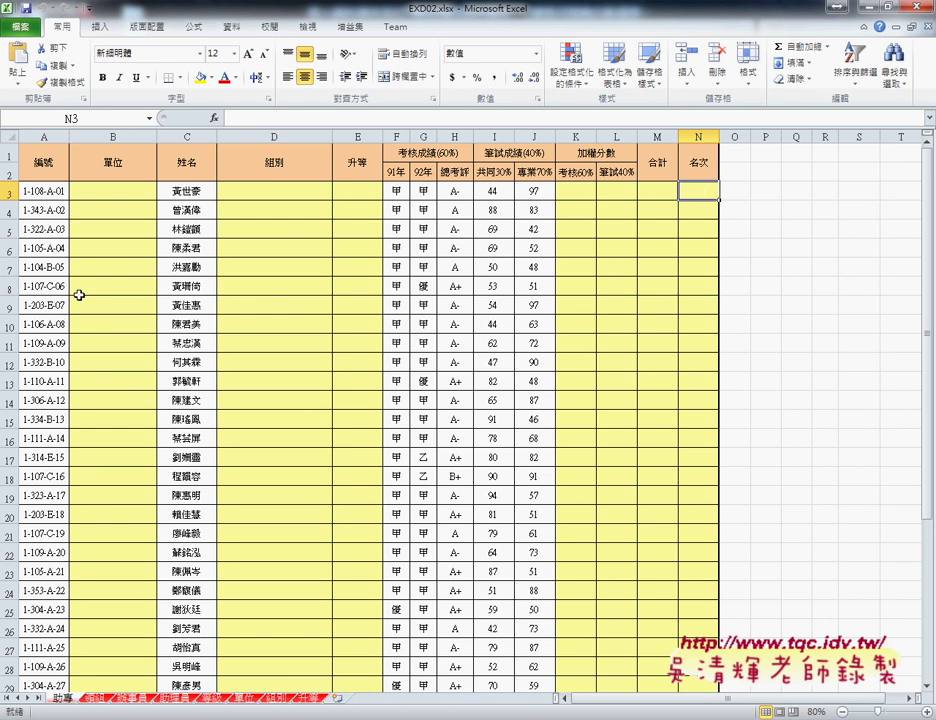
{"action": "left_click", "coordinate": [114, 187]}
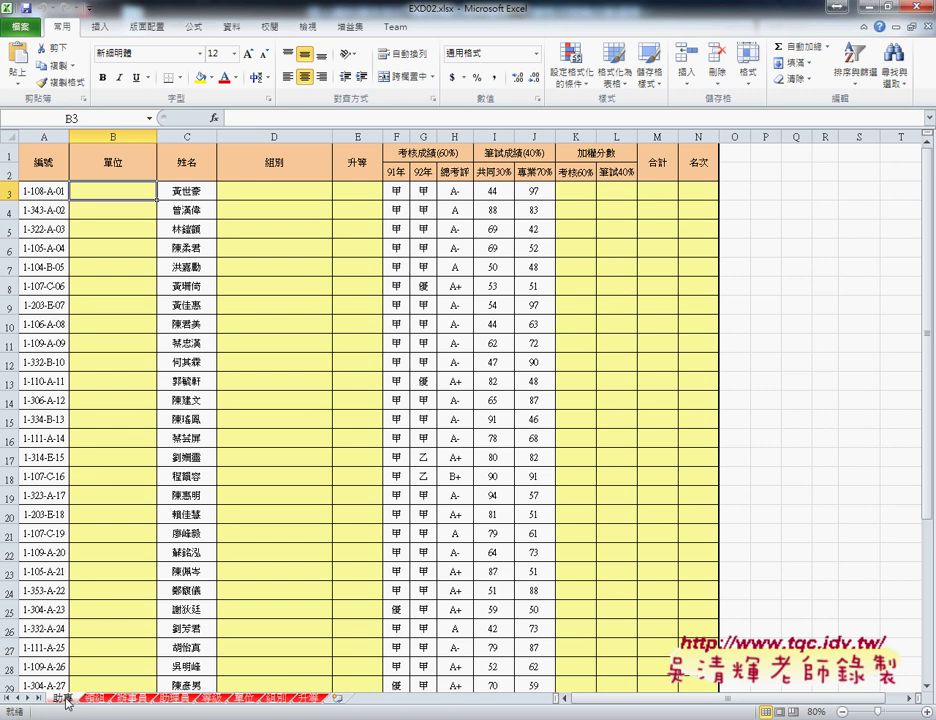
{"action": "left_click", "coordinate": [181, 703], "text": "shift"}
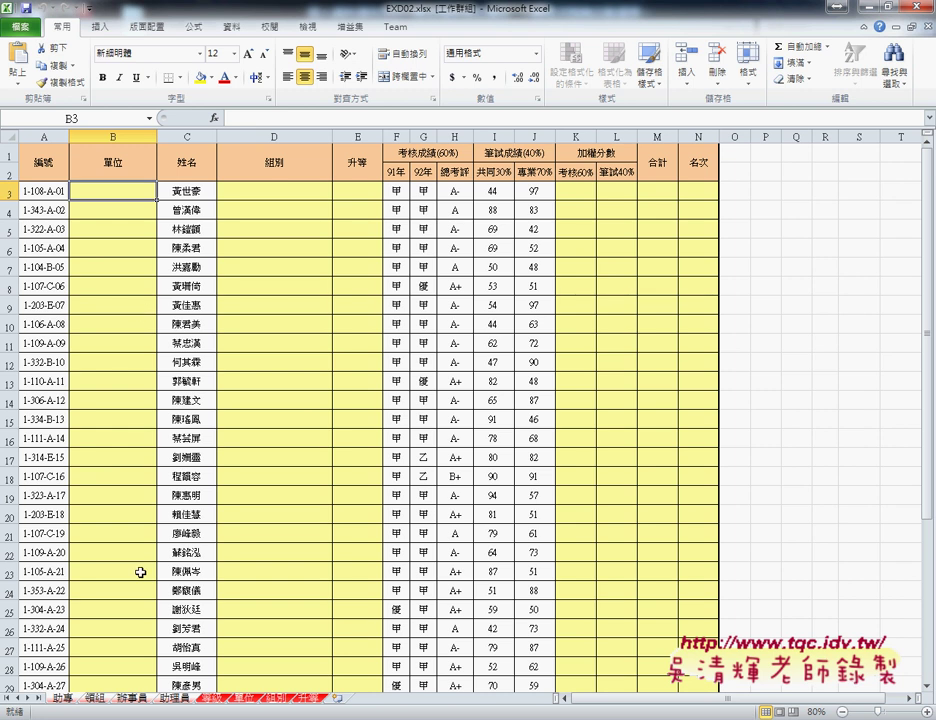
Step: Glance at the 等級 sheet, then on the staff sheet mark the 編號 header as the unit-code source
{"action": "left_click", "coordinate": [216, 700]}
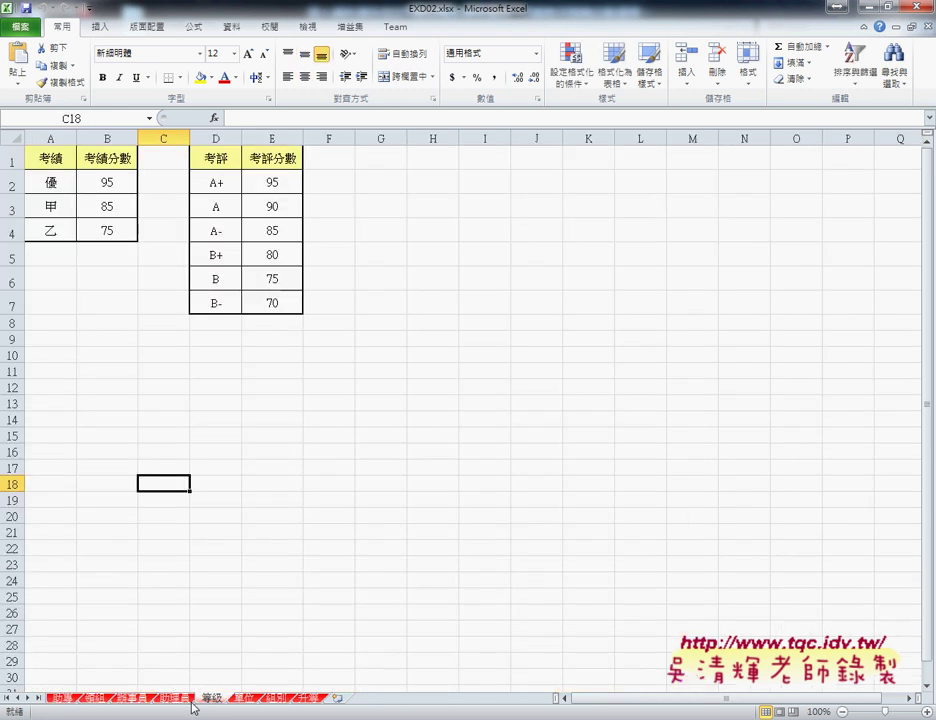
{"action": "left_click", "coordinate": [58, 700]}
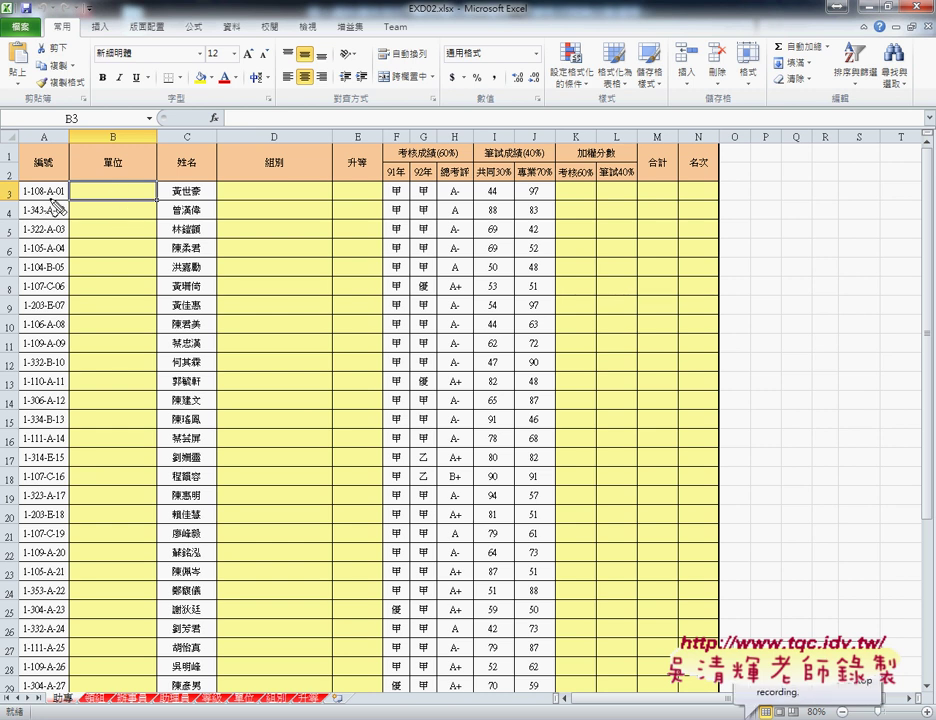
{"action": "mouse_move", "coordinate": [33, 165]}
{"action": "left_mouse_down"}
{"action": "mouse_move", "coordinate": [55, 165]}
{"action": "mouse_move", "coordinate": [46, 199]}
{"action": "left_mouse_up"}
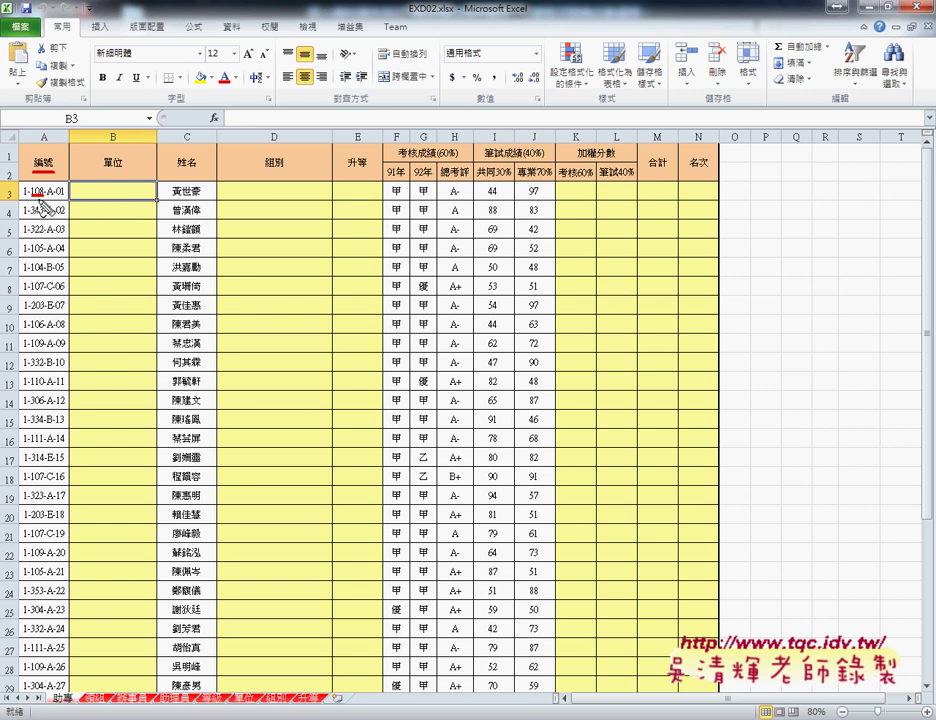
{"action": "key", "text": "Escape"}
Step: Copy 總行審查部, the unit name for code 108, from the 單位 list into B3
{"action": "left_click", "coordinate": [248, 699]}
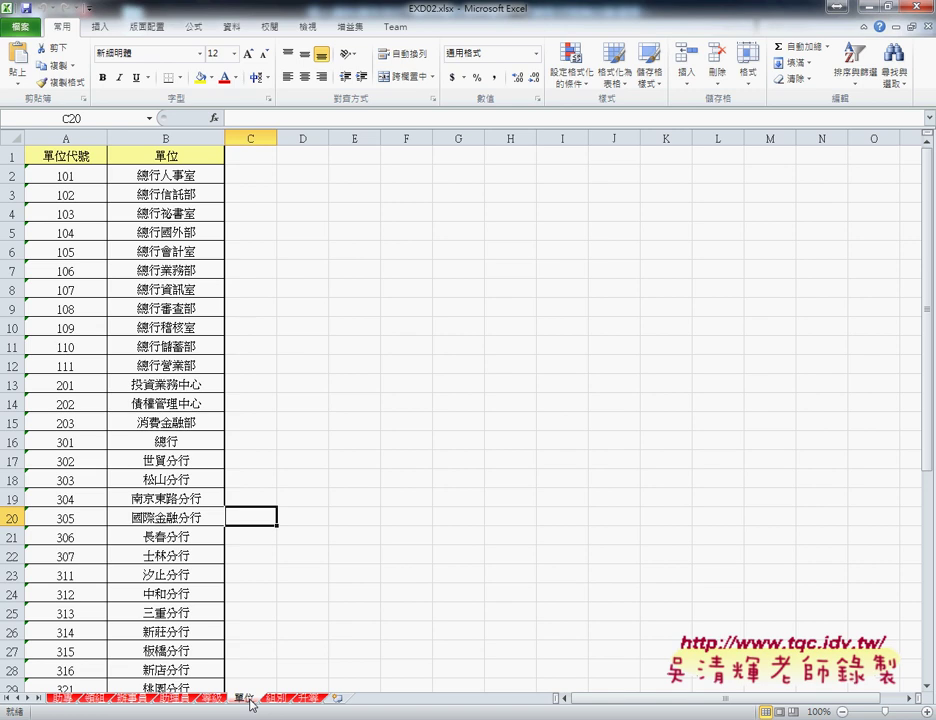
{"action": "left_click", "coordinate": [66, 308]}
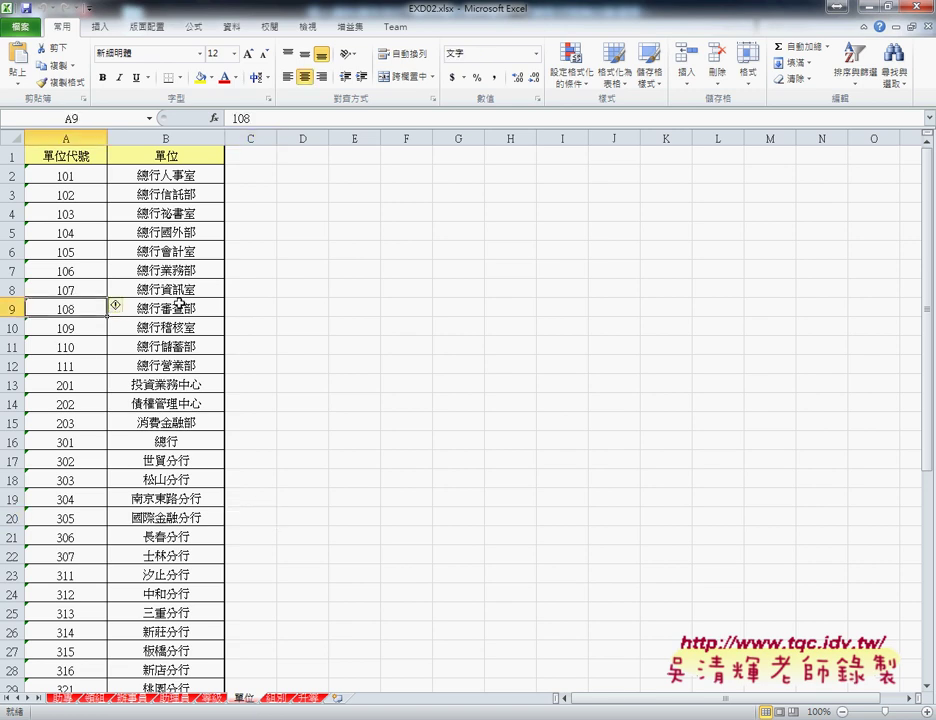
{"action": "left_click", "coordinate": [180, 304]}
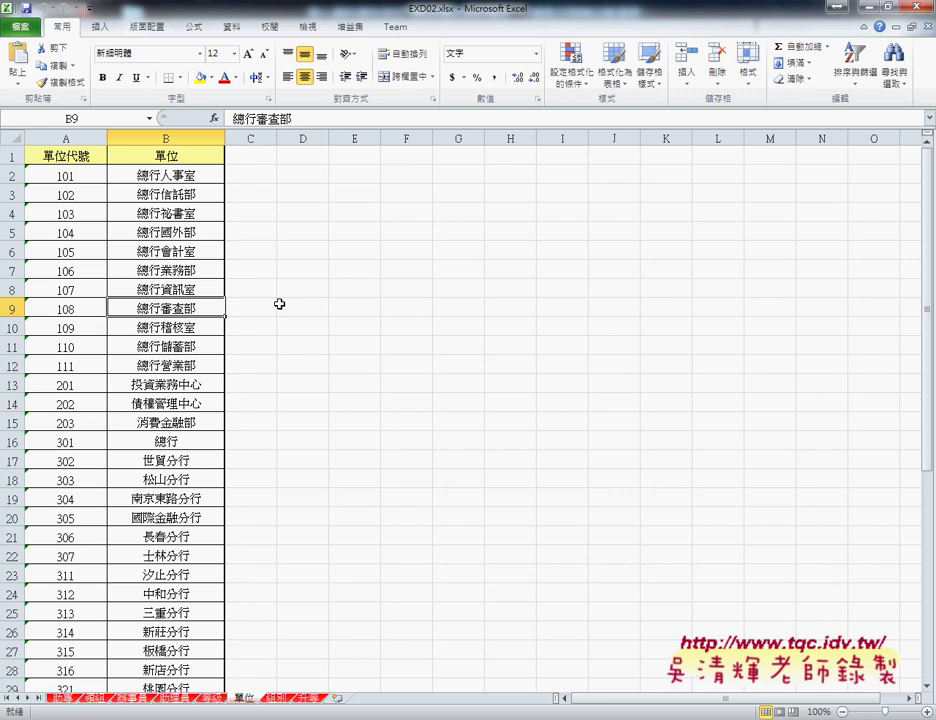
{"action": "key", "text": "ctrl+c"}
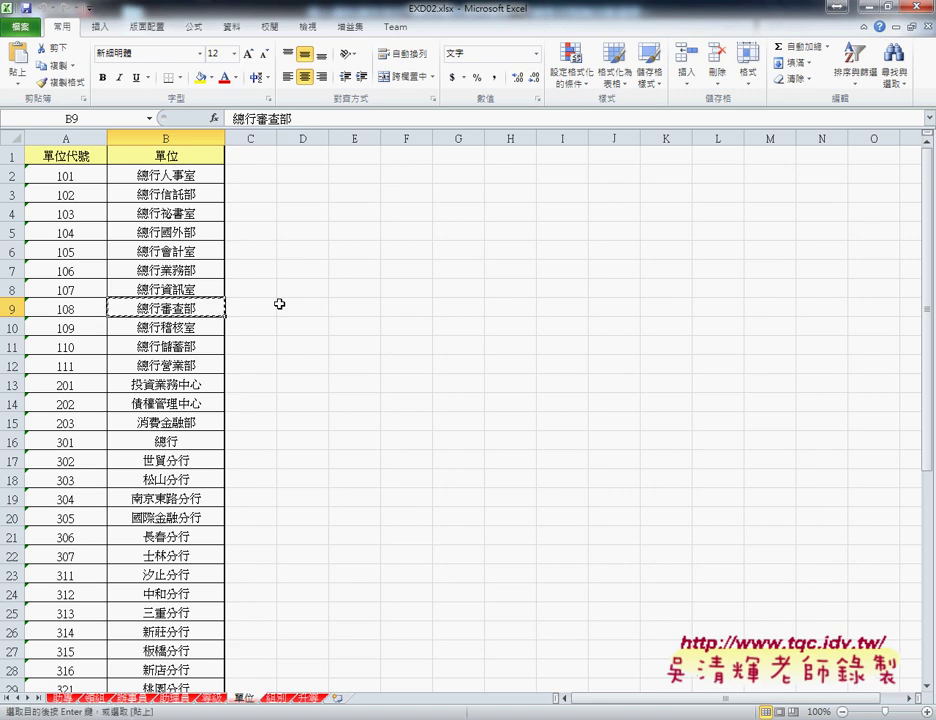
{"action": "left_click", "coordinate": [60, 697]}
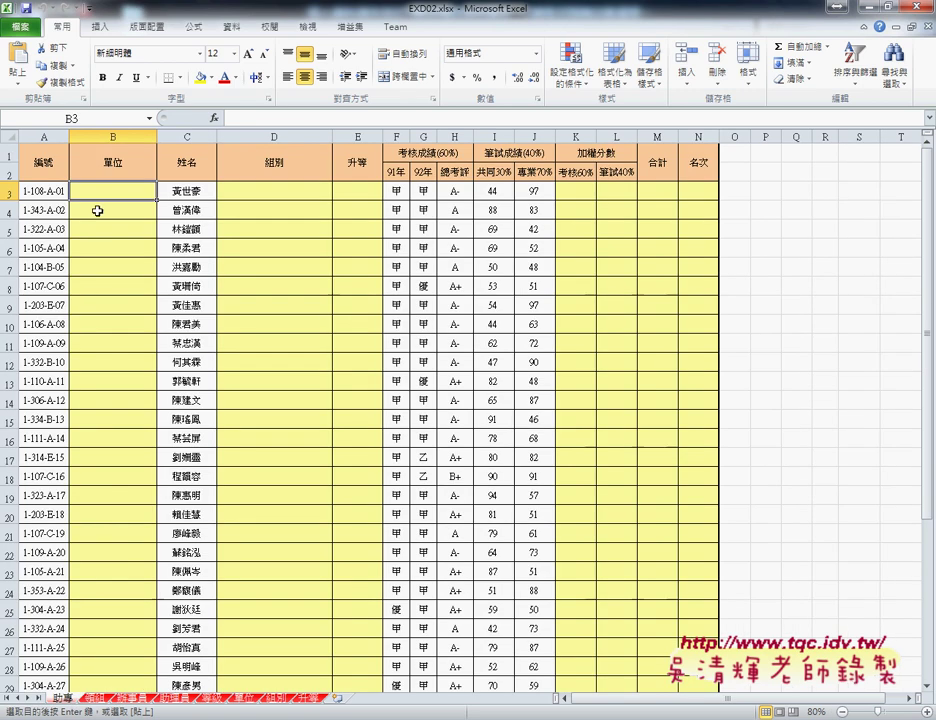
{"action": "key", "text": "ctrl+v"}
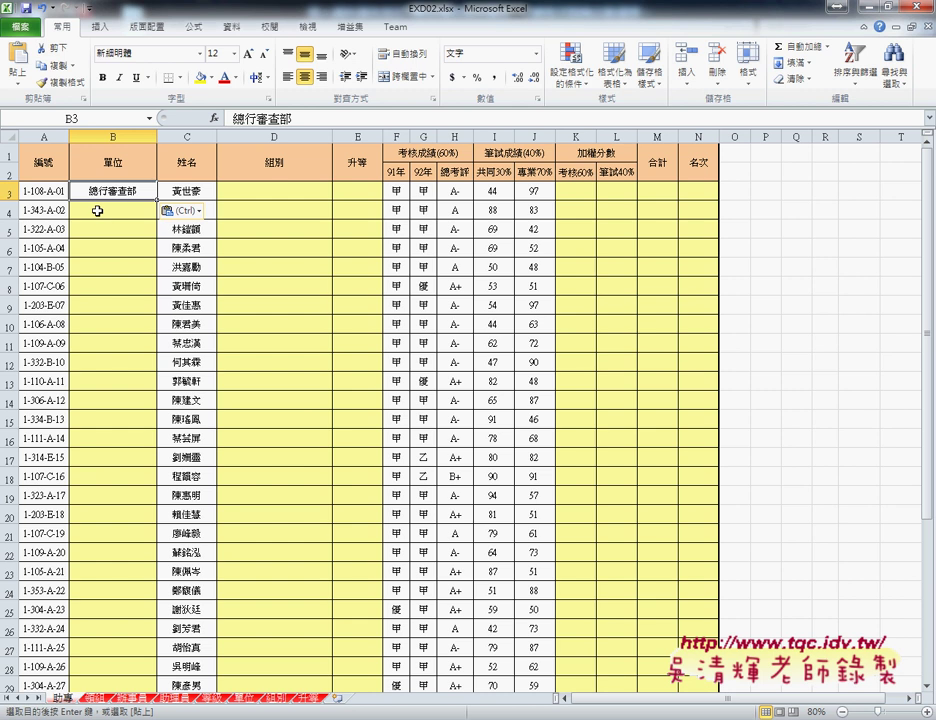
Step: Copy 北台南分行, the unit for code 343, into B4 and select B3:B4
{"action": "left_click", "coordinate": [244, 697]}
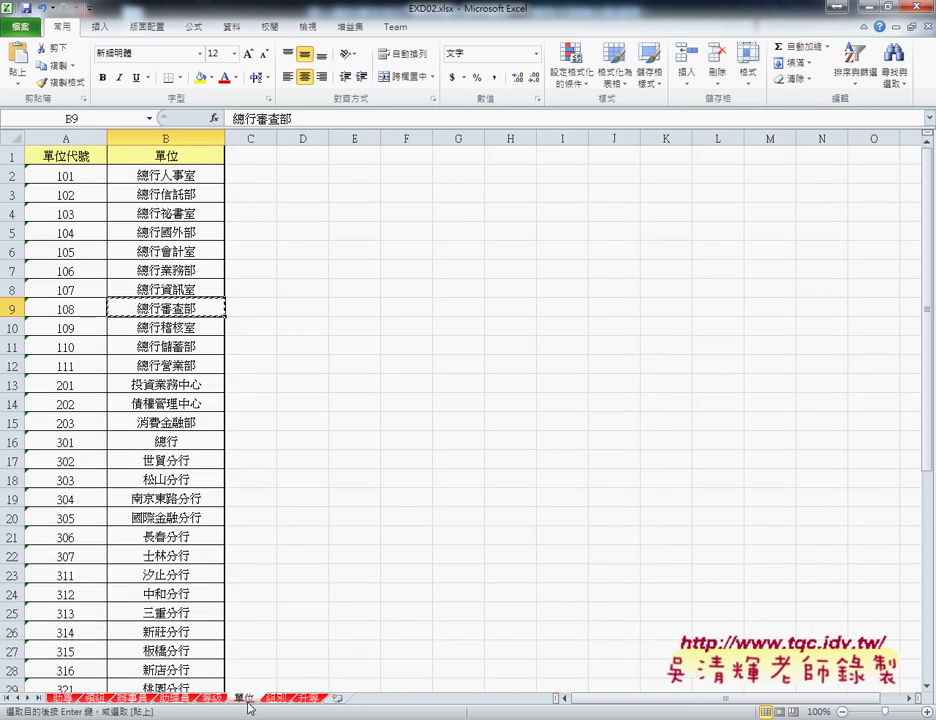
{"action": "scroll", "coordinate": [57, 575], "scroll_direction": "down", "scroll_amount": 3}
{"action": "scroll", "coordinate": [55, 525], "scroll_direction": "down", "scroll_amount": 2}
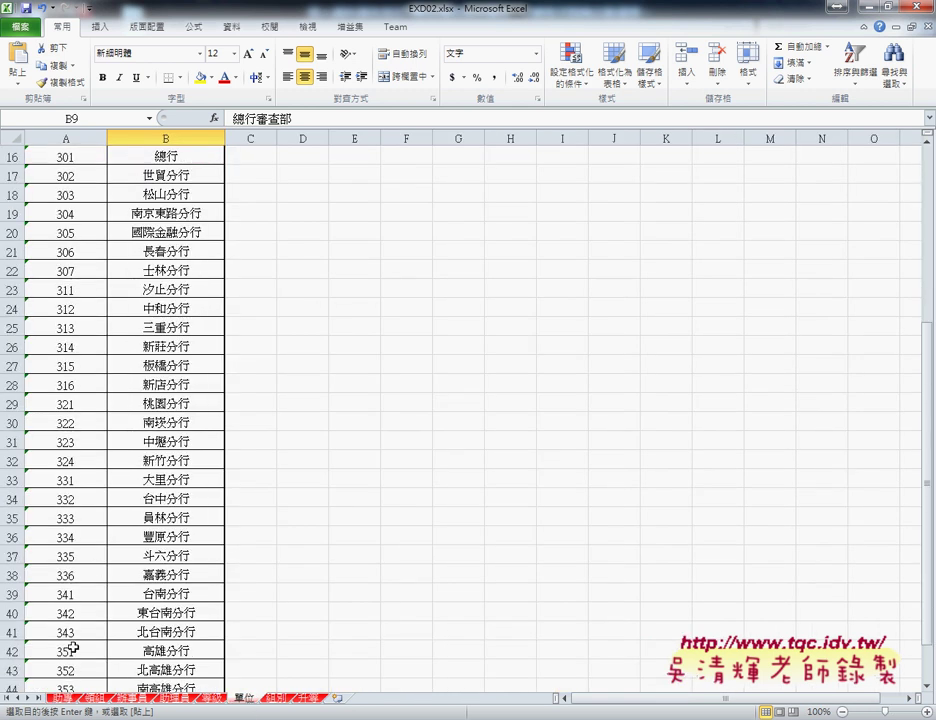
{"action": "left_click", "coordinate": [146, 633]}
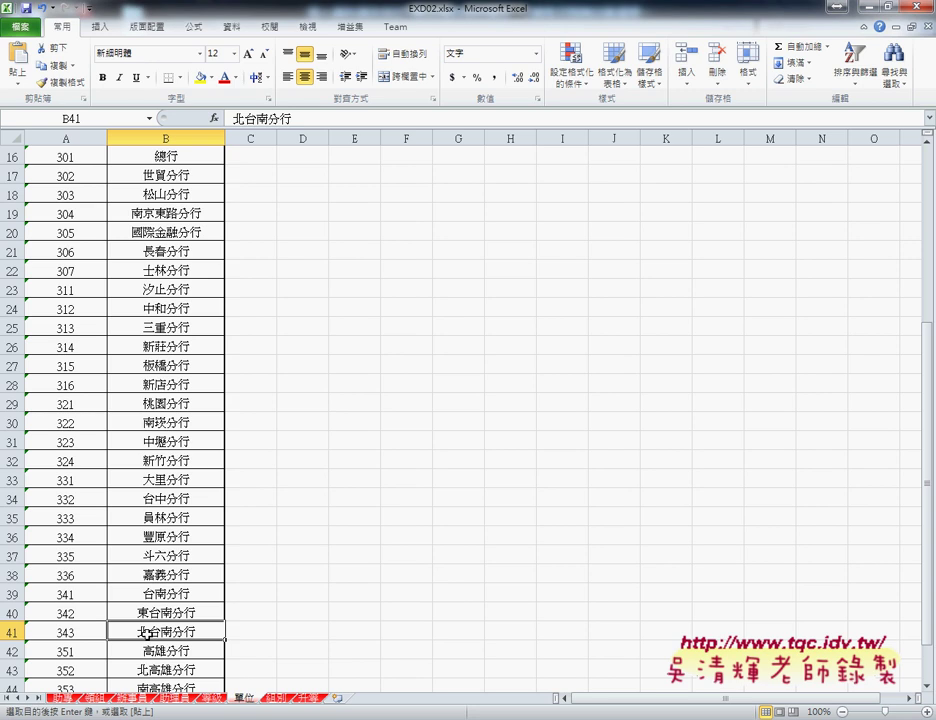
{"action": "key", "text": "ctrl+c"}
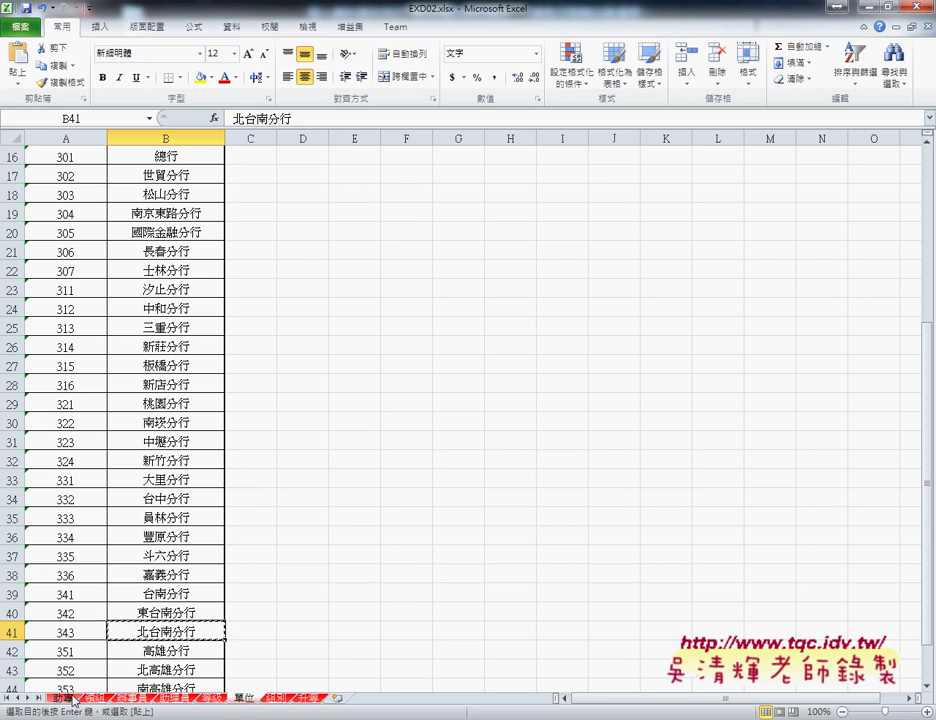
{"action": "left_click", "coordinate": [73, 699]}
{"action": "left_click", "coordinate": [136, 210]}
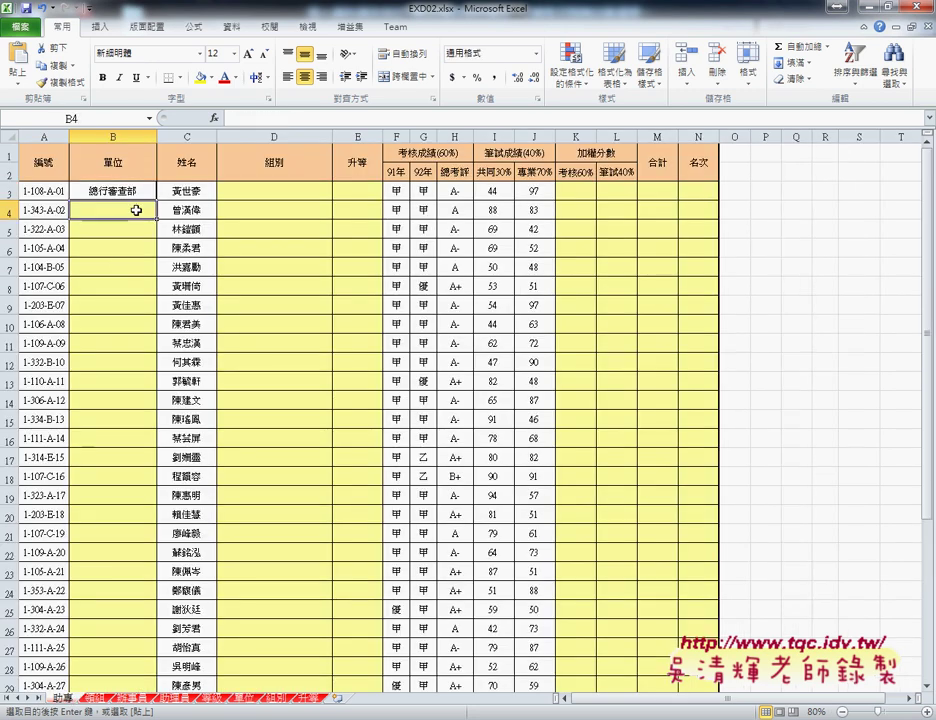
{"action": "key", "text": "ctrl+v"}
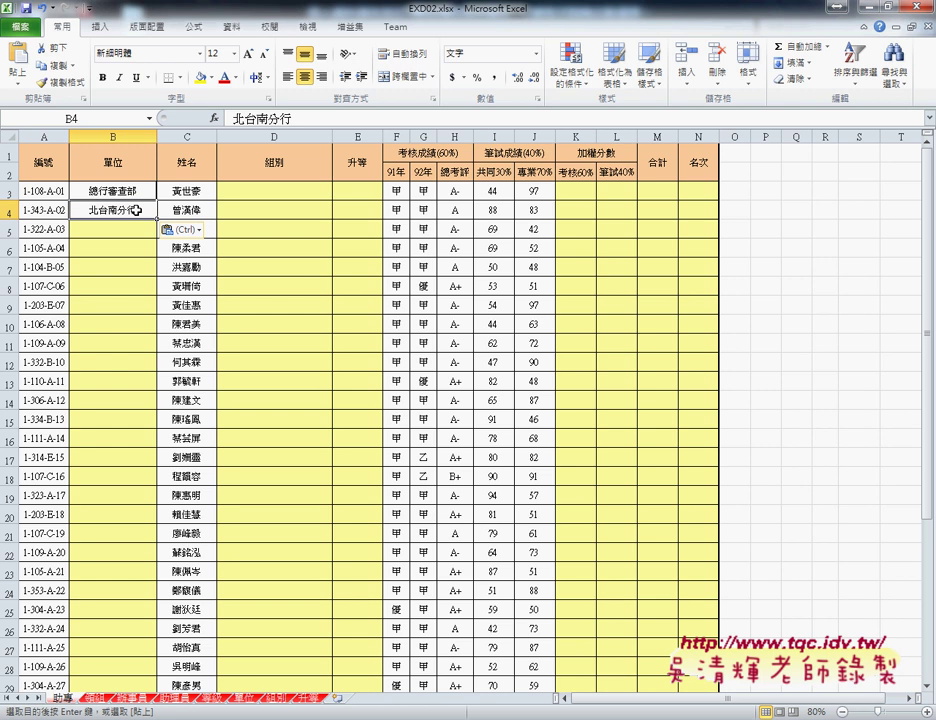
{"action": "scroll", "coordinate": [136, 210], "scroll_direction": "down", "scroll_amount": 5}
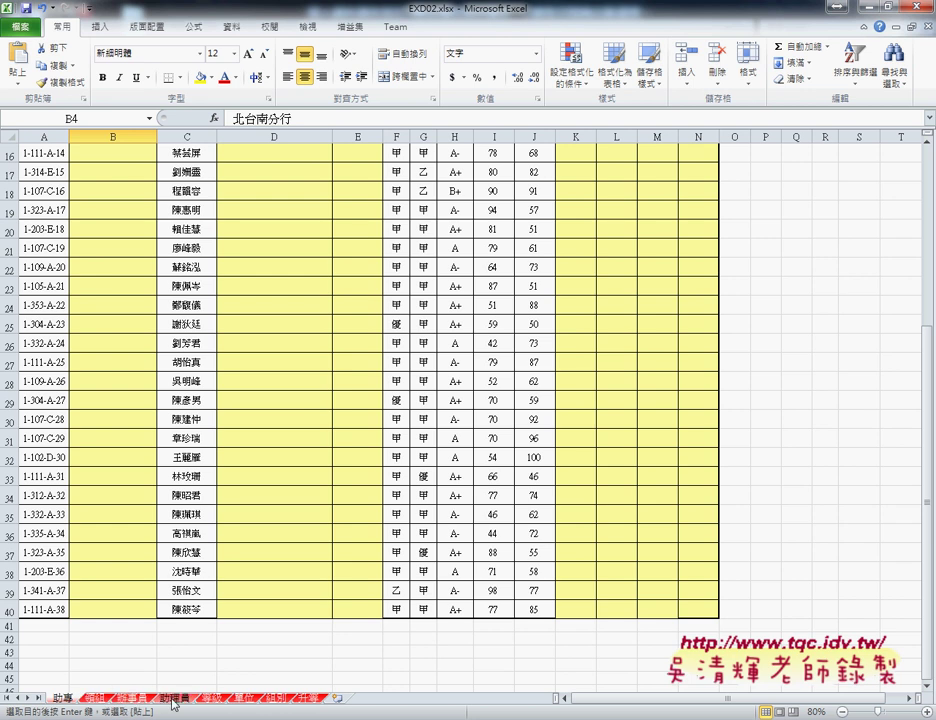
{"action": "scroll", "coordinate": [121, 425], "scroll_direction": "up", "scroll_amount": 5}
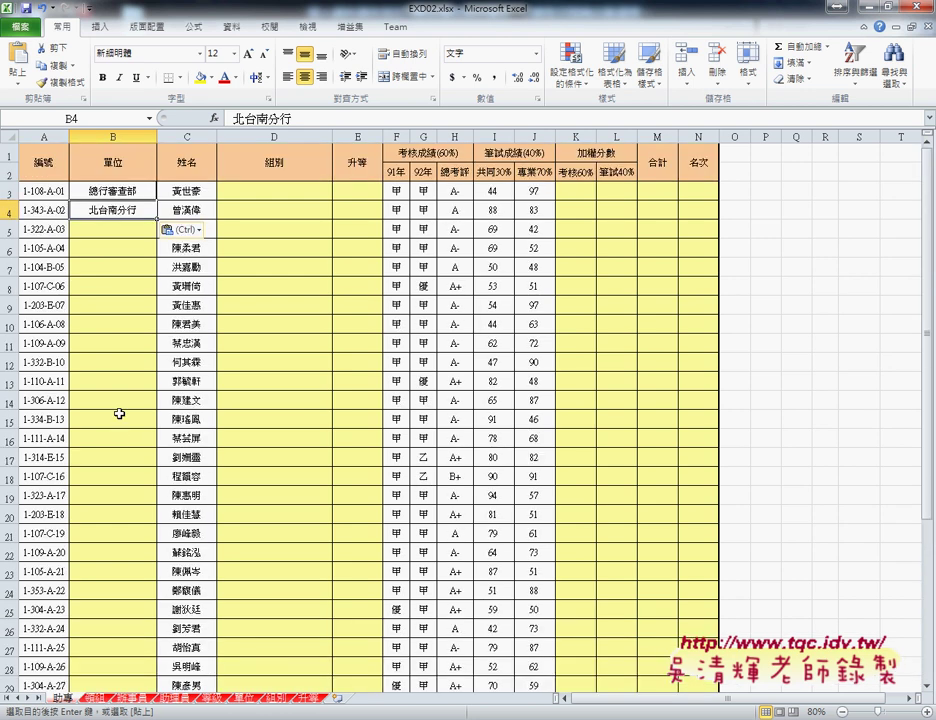
{"action": "left_click_drag", "start_coordinate": [116, 196], "coordinate": [120, 209]}
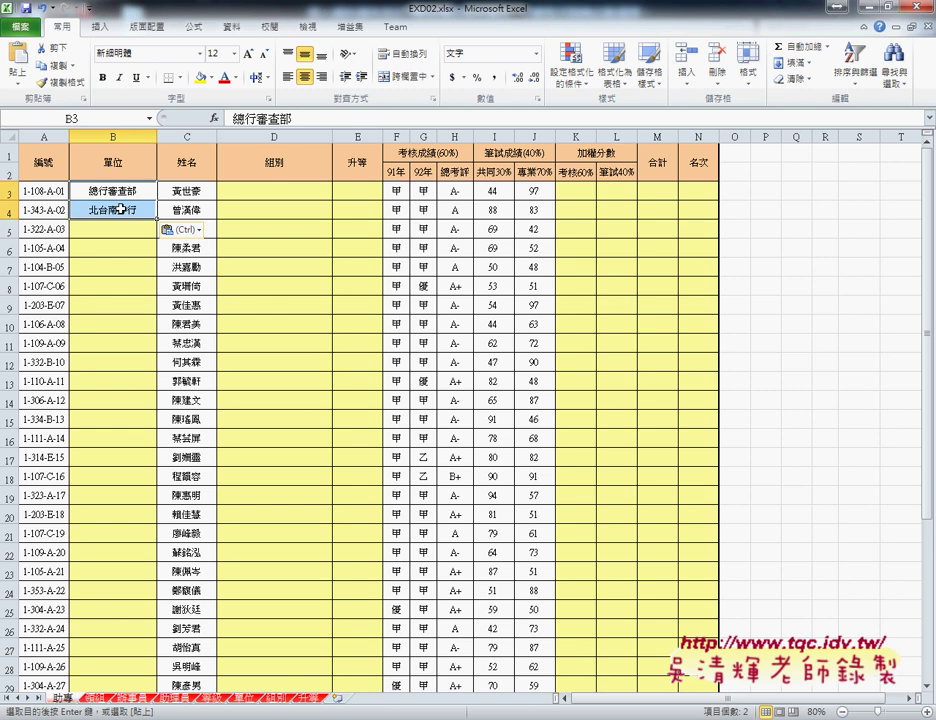
Step: Undo the pasted unit names and begin a function in B3 via Insert Function
{"action": "key", "text": "ctrl+z"}
{"action": "key", "text": "ctrl+z"}
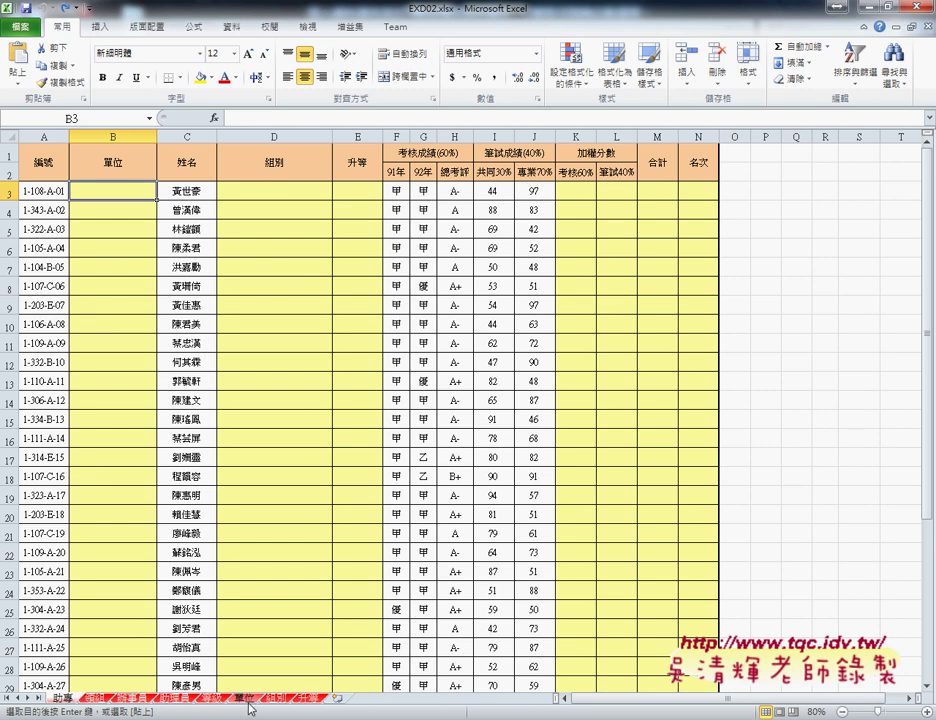
{"action": "left_click", "coordinate": [245, 698]}
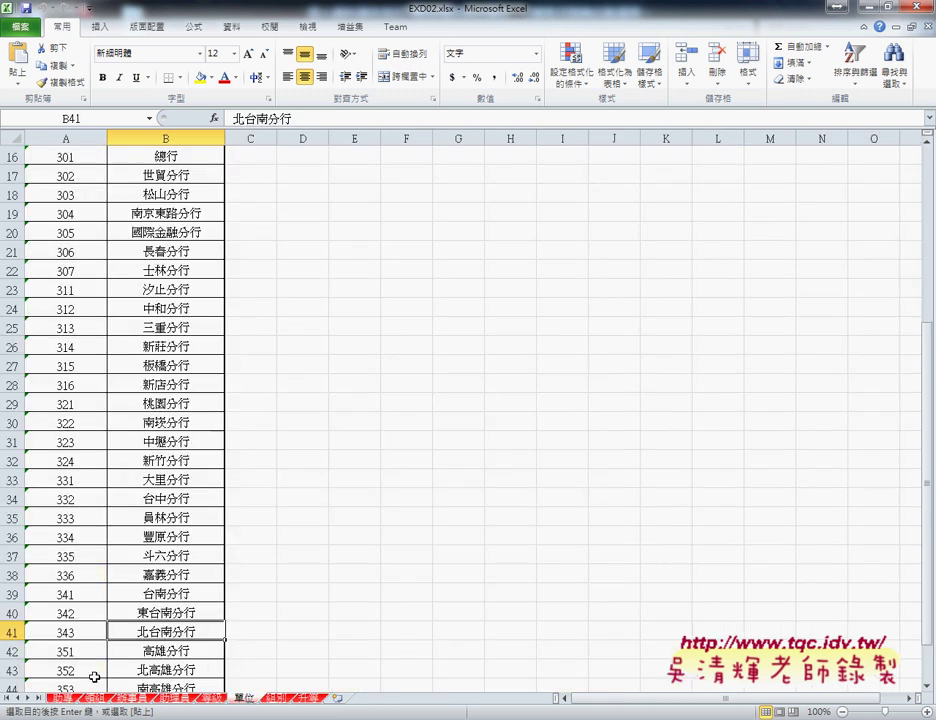
{"action": "left_click", "coordinate": [58, 698]}
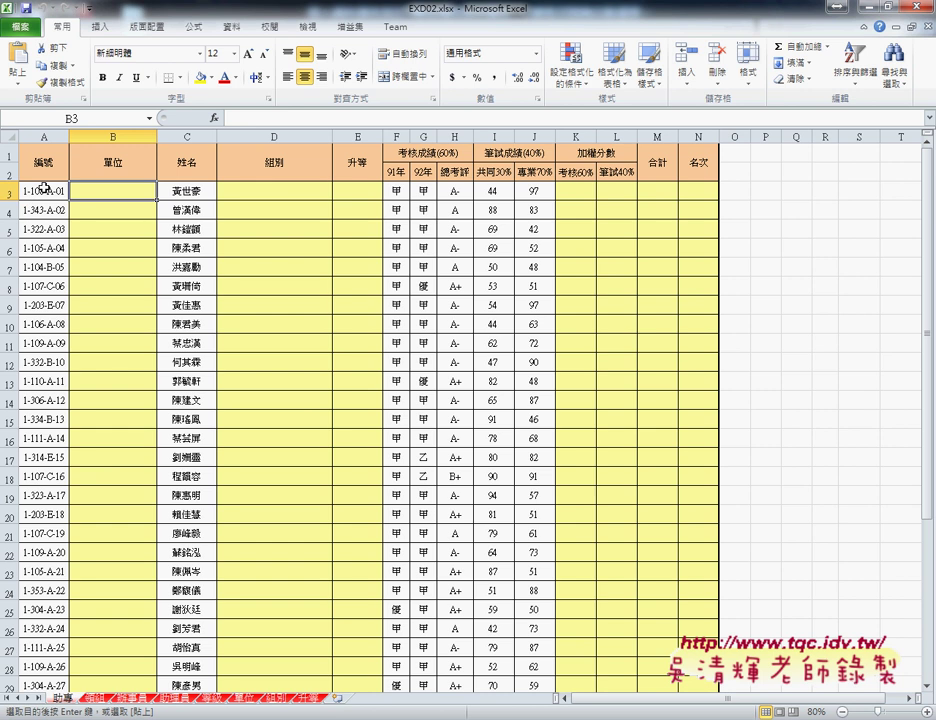
{"action": "left_click", "coordinate": [212, 117]}
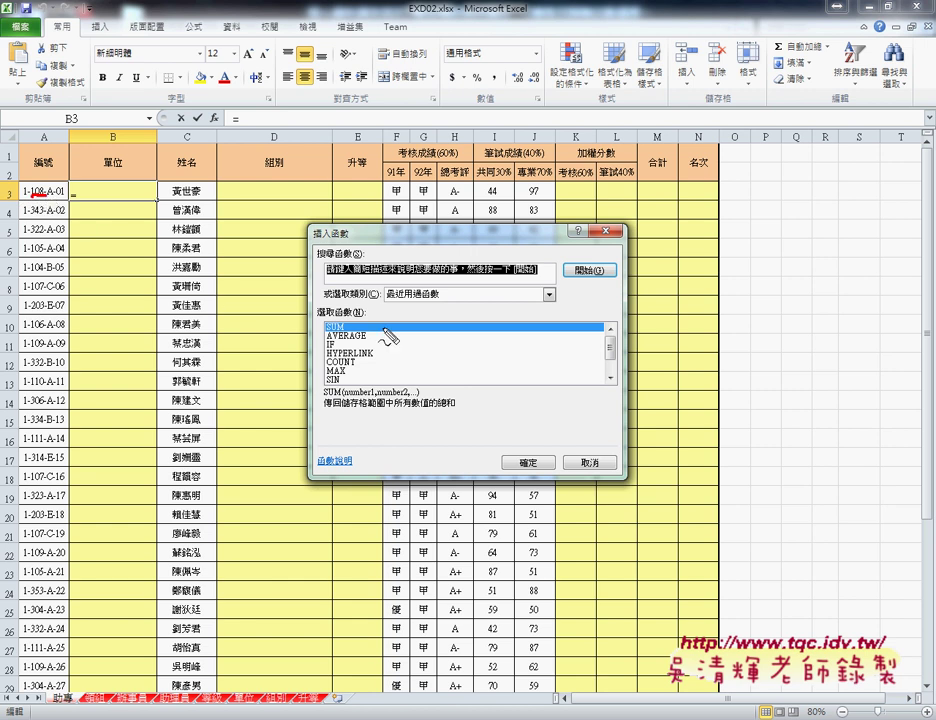
Step: Filter the Insert Function list to the 文字 category and select MID
{"action": "key", "text": "Escape"}
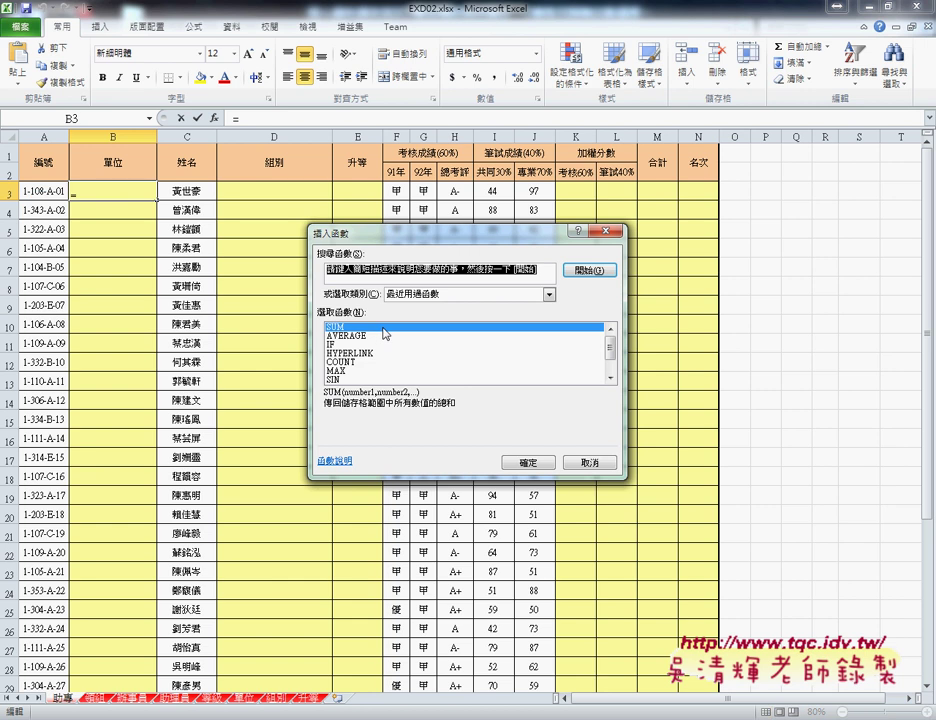
{"action": "left_click", "coordinate": [465, 294]}
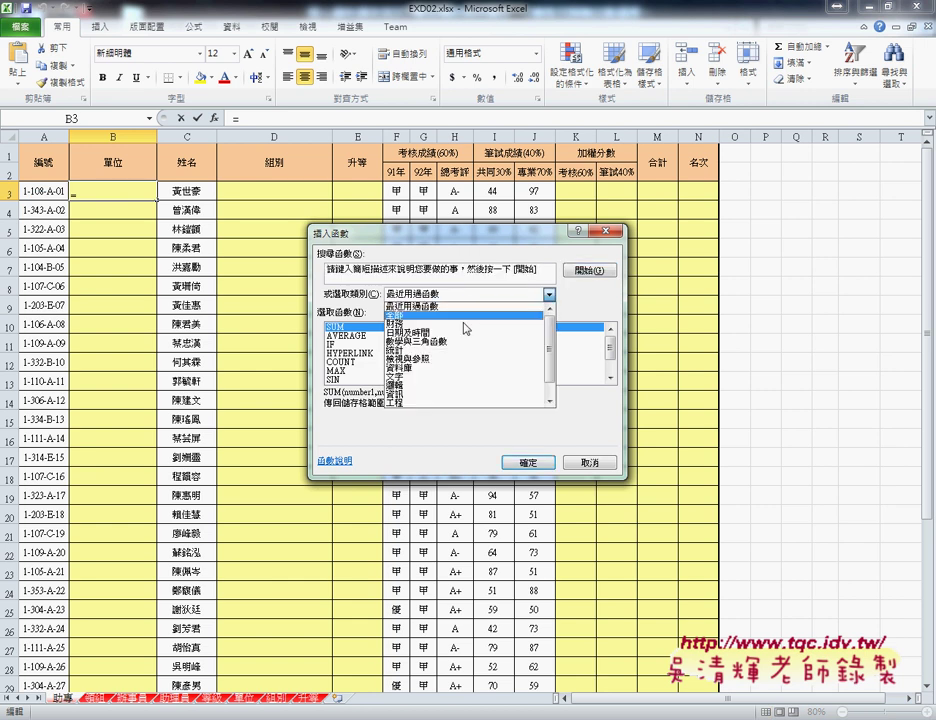
{"action": "left_click", "coordinate": [423, 383]}
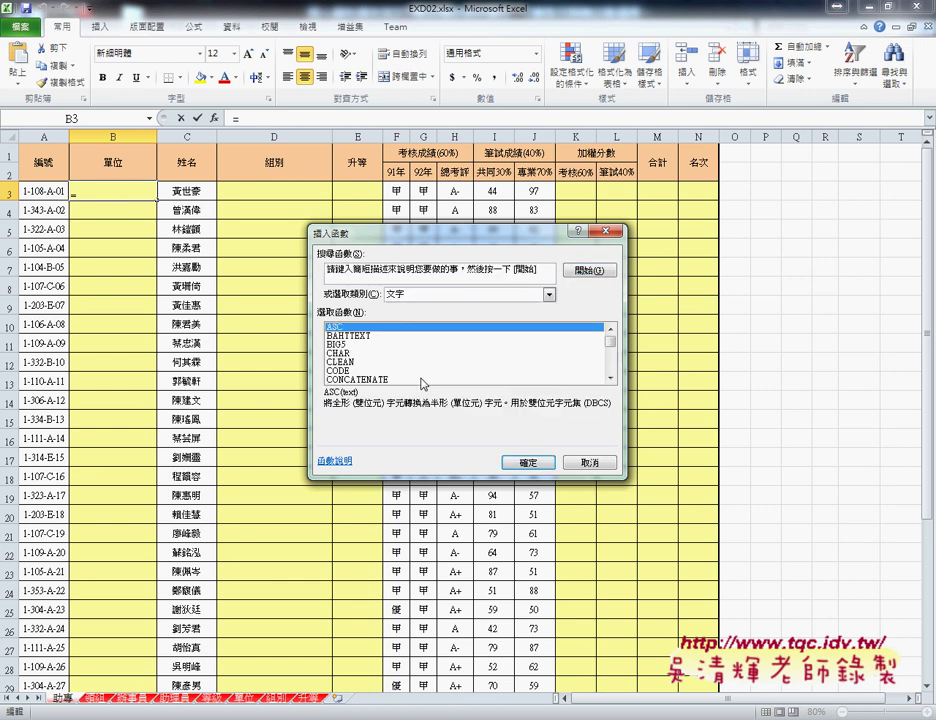
{"action": "left_click", "coordinate": [611, 379]}
{"action": "left_click", "coordinate": [611, 379]}
{"action": "left_click", "coordinate": [611, 379]}
{"action": "left_click", "coordinate": [611, 379]}
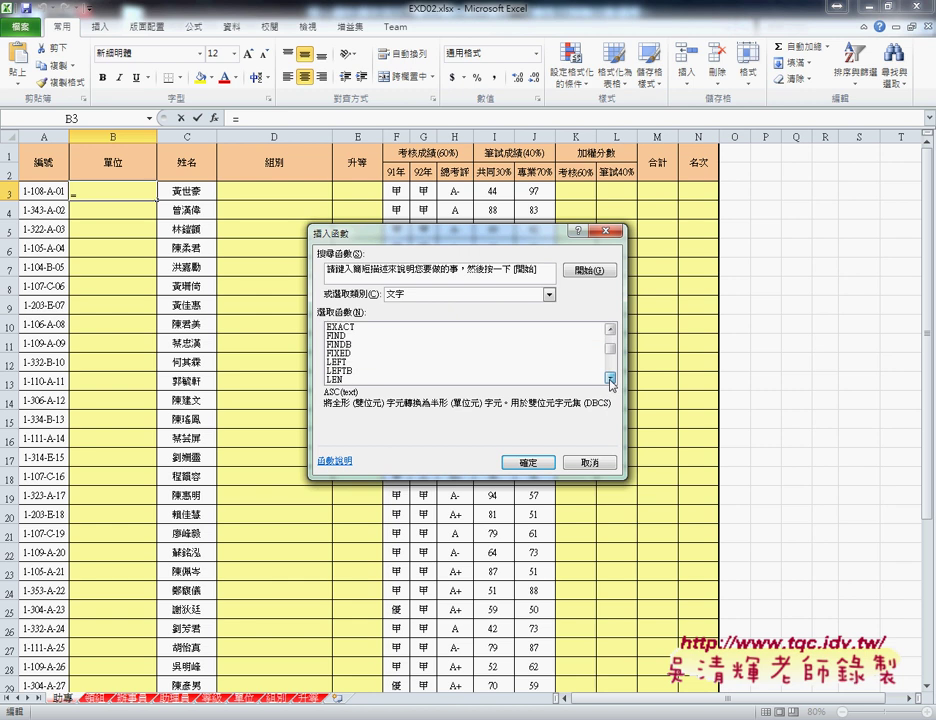
{"action": "left_click", "coordinate": [611, 379]}
{"action": "left_click", "coordinate": [611, 379]}
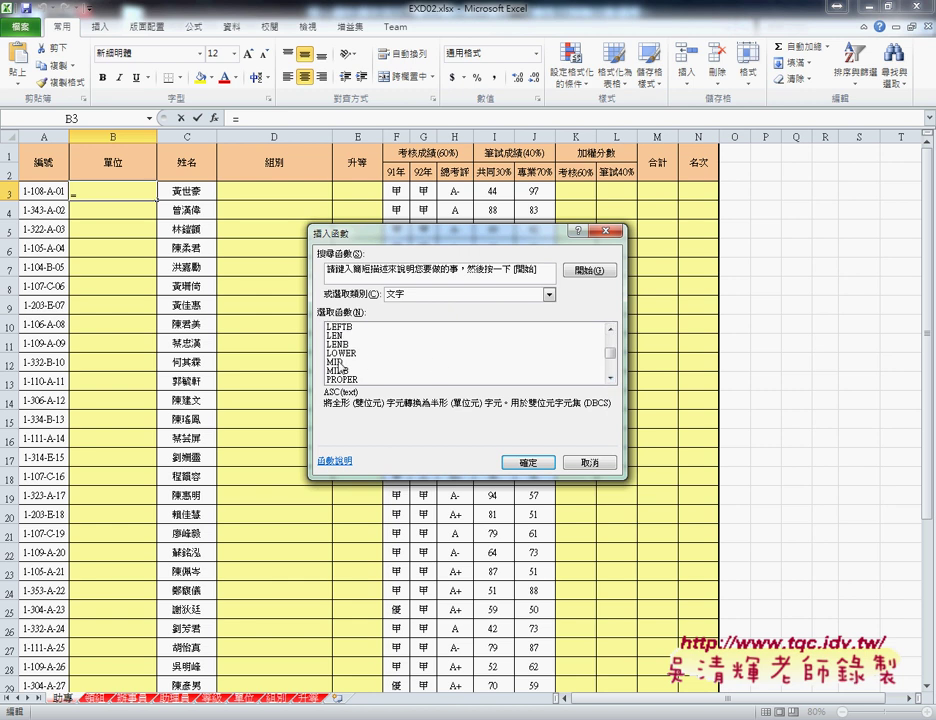
{"action": "left_click", "coordinate": [445, 364]}
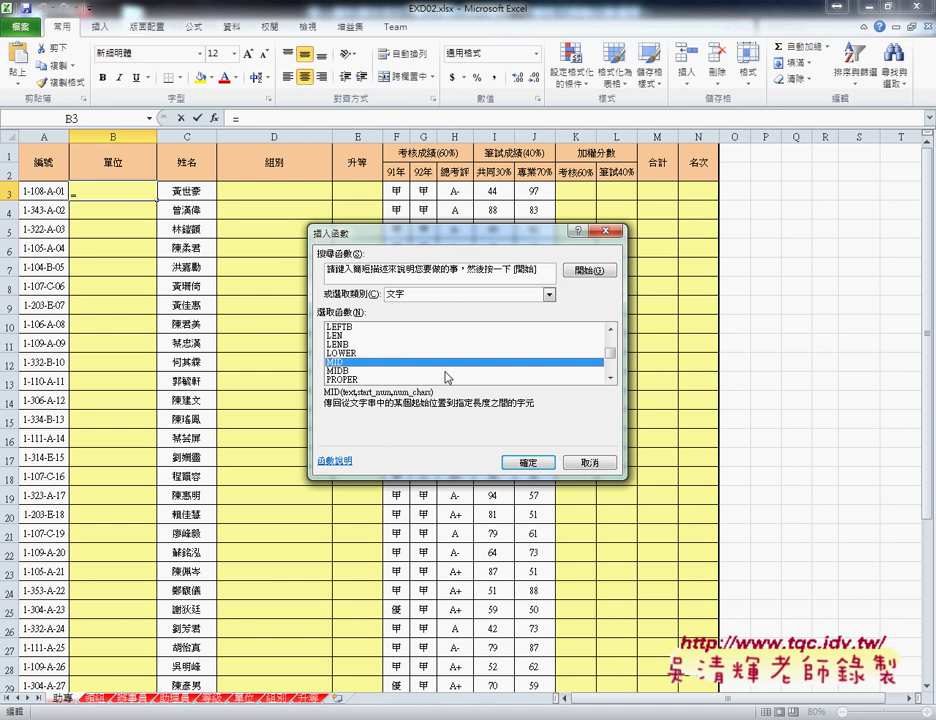
Step: Give MID the arguments Text A3, Start_num 3 and Num_chars 3, and confirm it in B3
{"action": "left_click", "coordinate": [529, 463]}
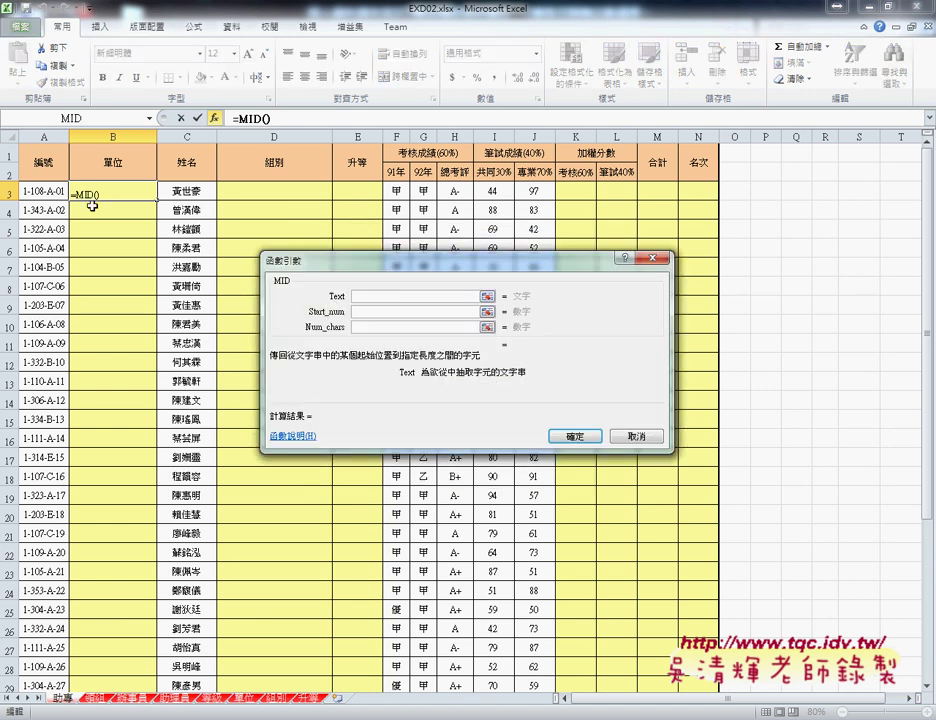
{"action": "left_click", "coordinate": [36, 192]}
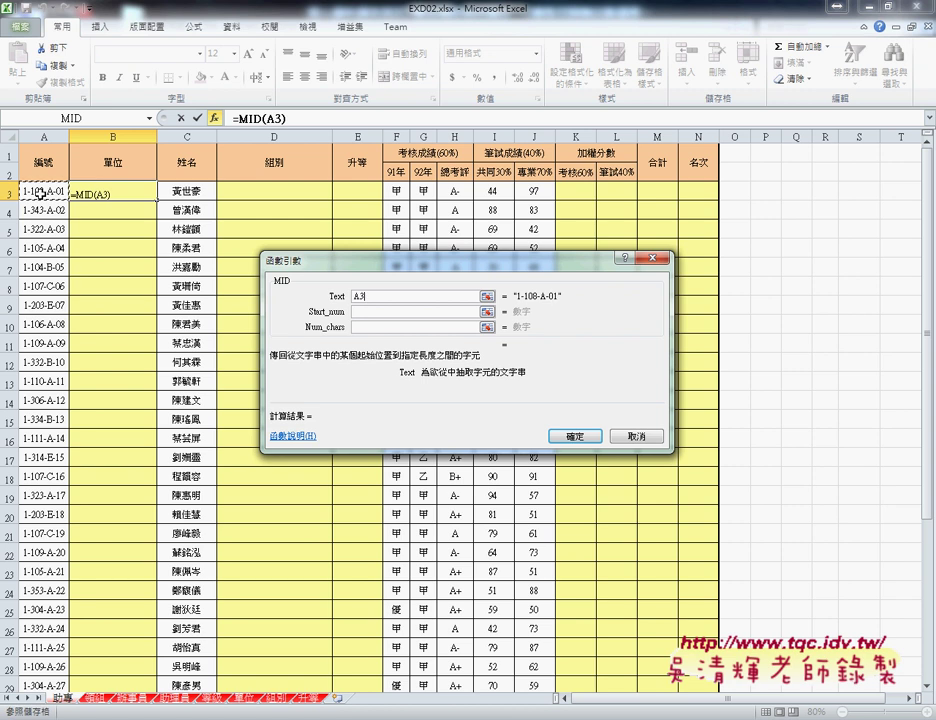
{"action": "left_click", "coordinate": [370, 313]}
{"action": "type", "text": "3"}
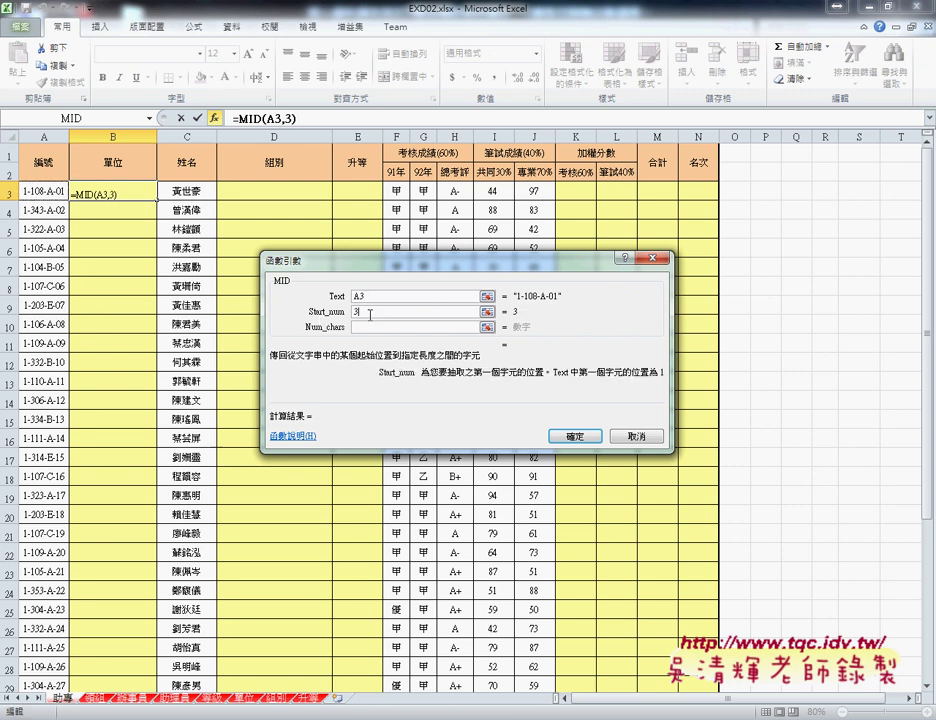
{"action": "left_click", "coordinate": [367, 328]}
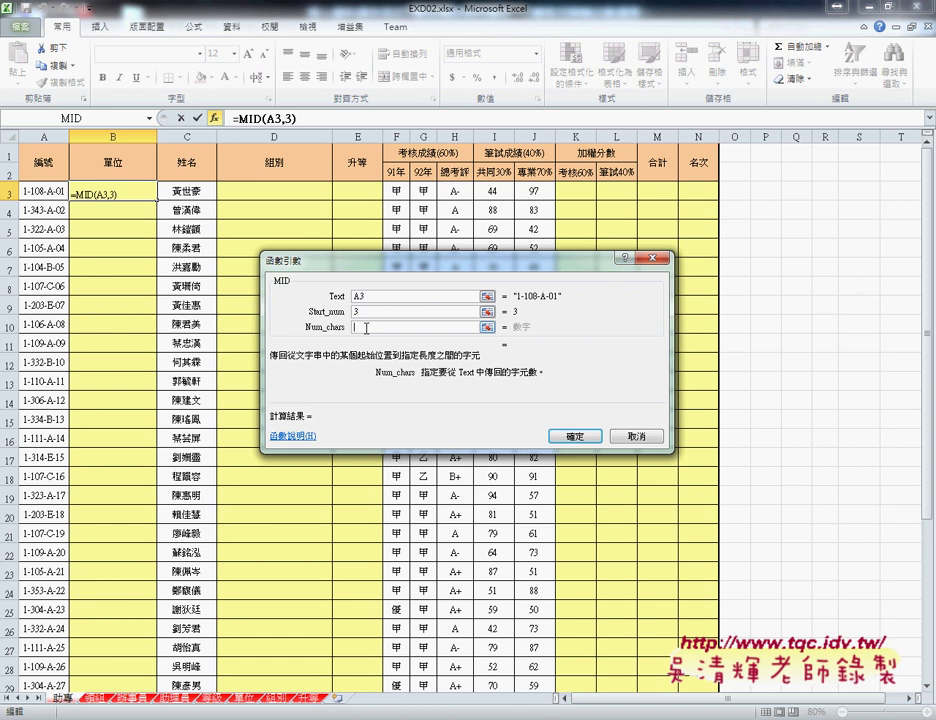
{"action": "type", "text": "3"}
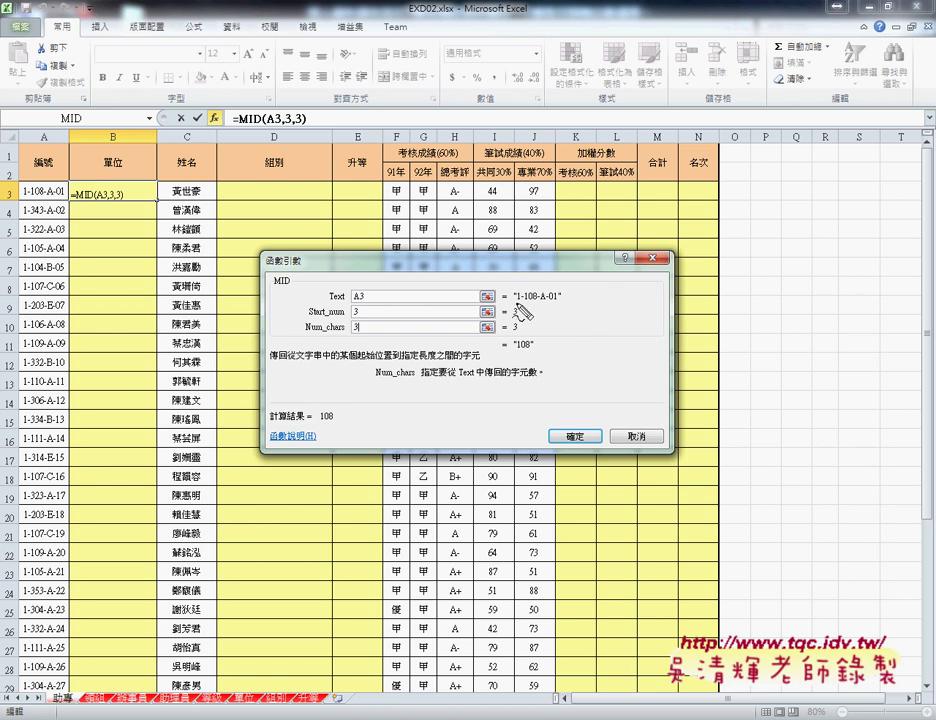
{"action": "left_click_drag", "start_coordinate": [516, 306], "coordinate": [562, 304]}
{"action": "left_click_drag", "start_coordinate": [64, 199], "coordinate": [20, 199]}
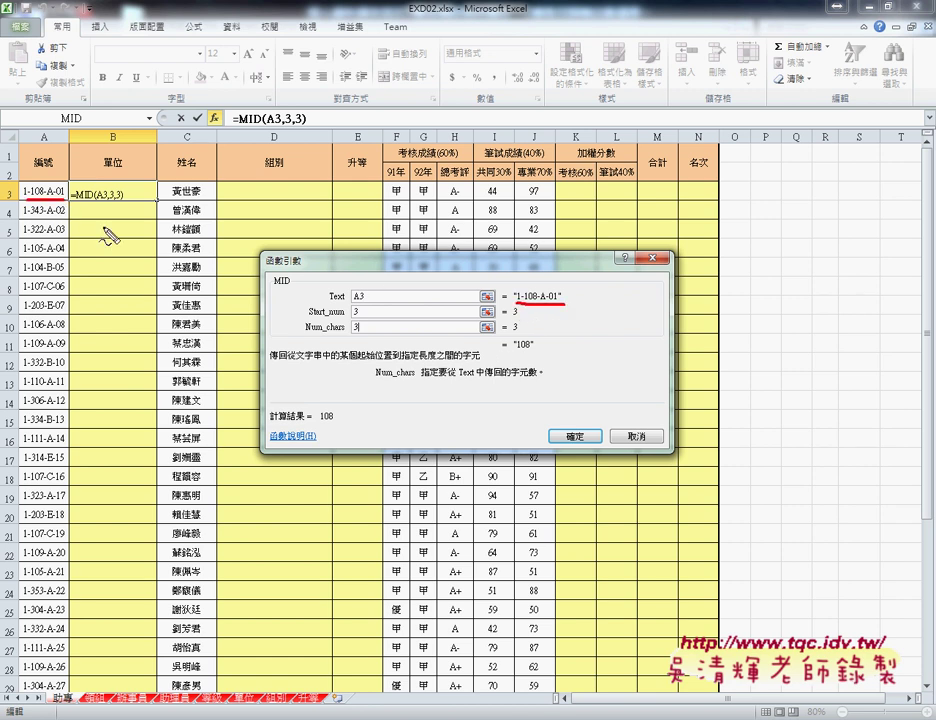
{"action": "left_click_drag", "start_coordinate": [533, 349], "coordinate": [515, 349]}
{"action": "left_click_drag", "start_coordinate": [552, 304], "coordinate": [533, 342]}
{"action": "key", "text": "Escape"}
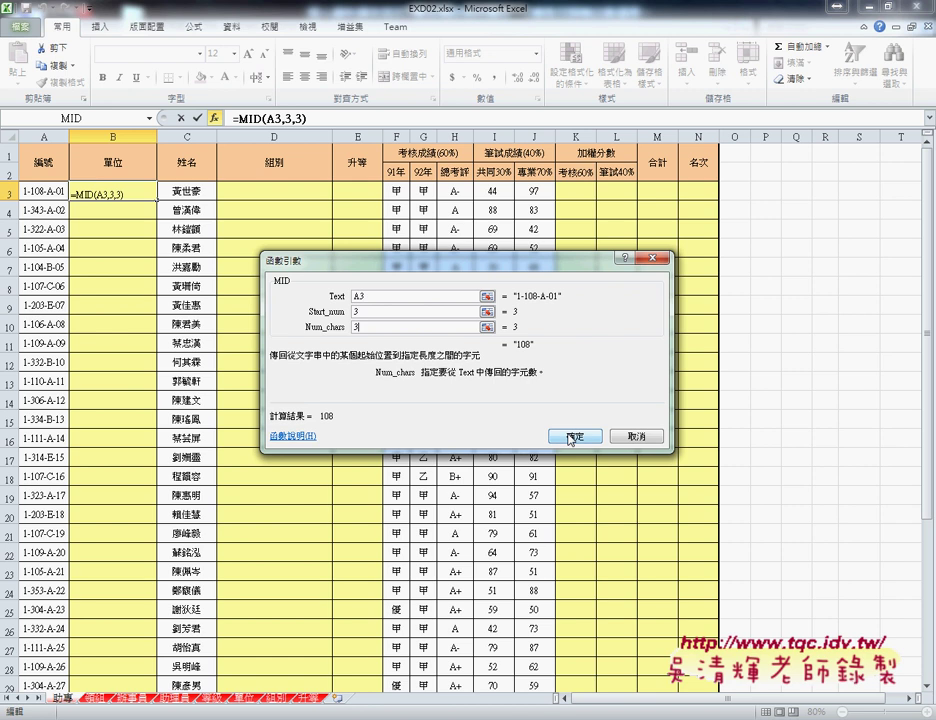
{"action": "left_click", "coordinate": [573, 435]}
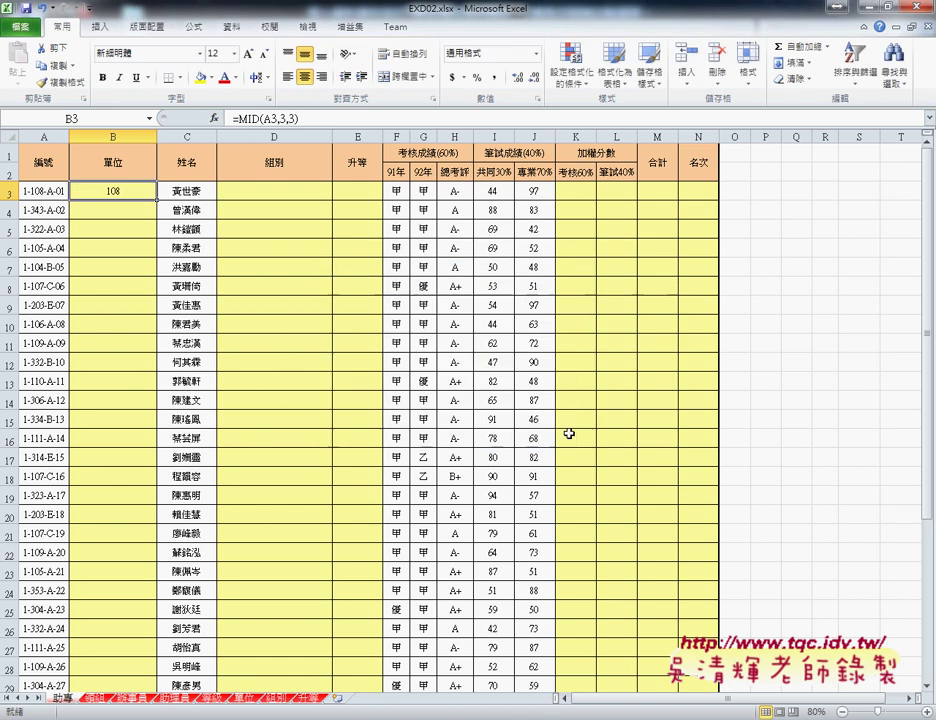
Step: Fill =MID(A3,3,3) down column B so each row shows its unit code, e.g. 343, 322, 105
{"action": "double_click", "coordinate": [156, 199]}
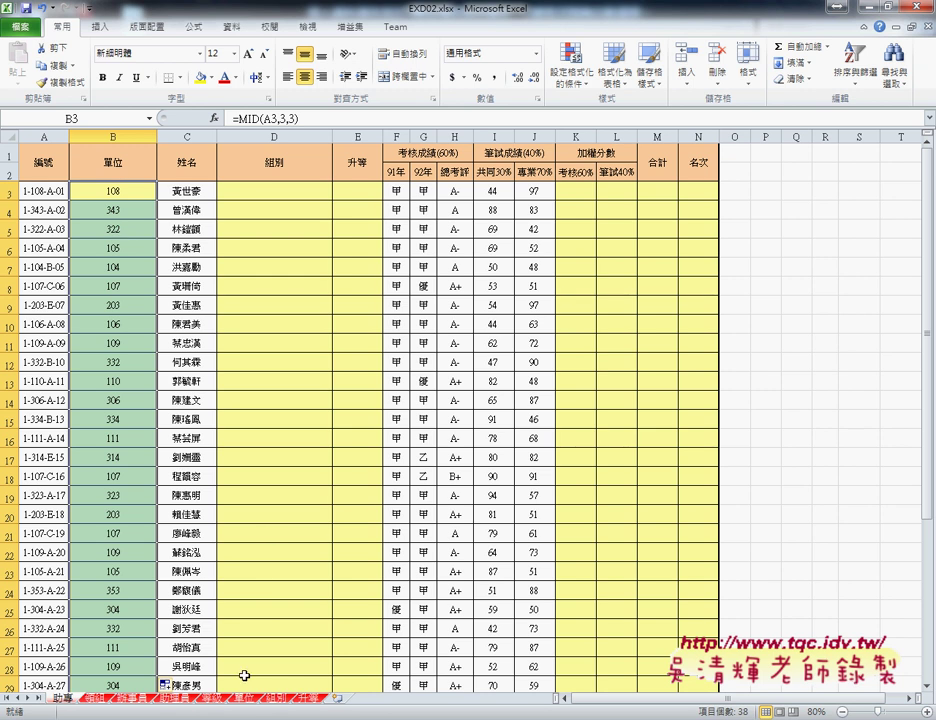
{"action": "left_click", "coordinate": [244, 698]}
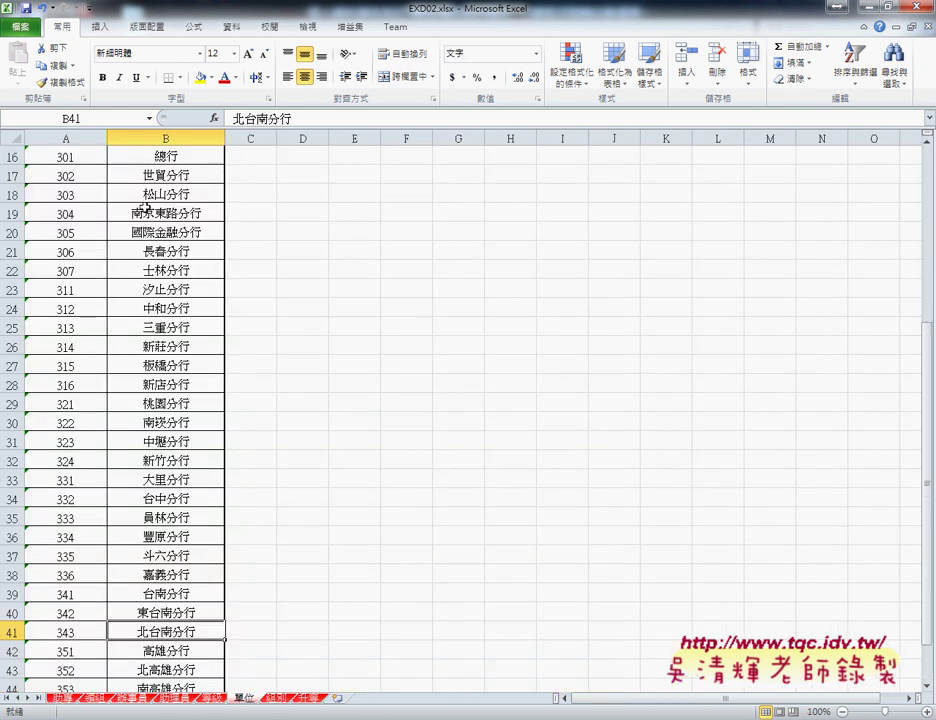
{"action": "scroll", "coordinate": [146, 207], "scroll_direction": "up", "scroll_amount": 5}
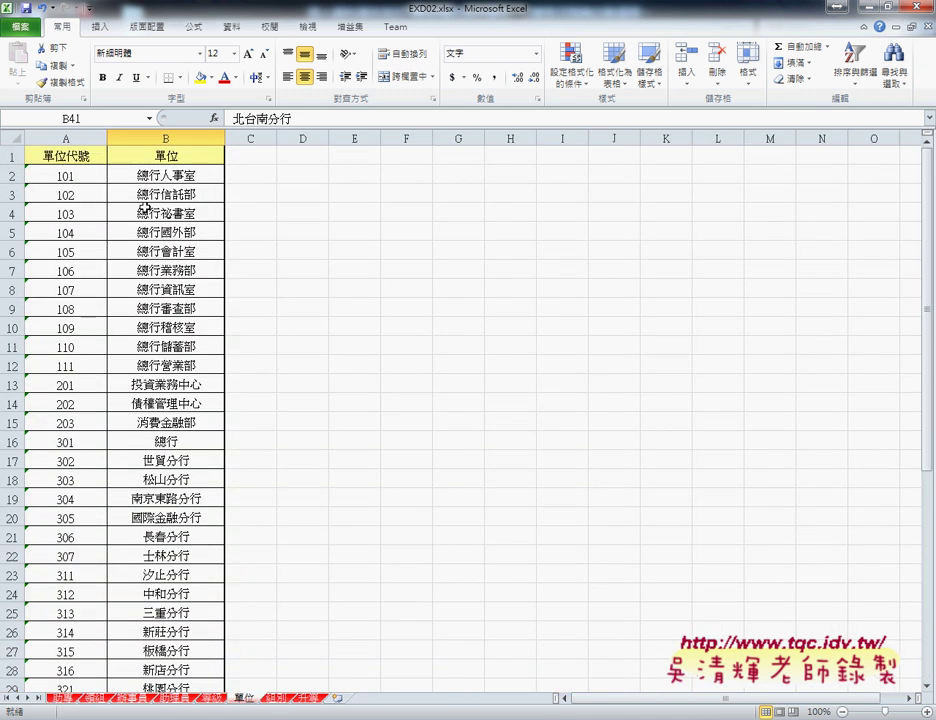
{"action": "left_click", "coordinate": [62, 138]}
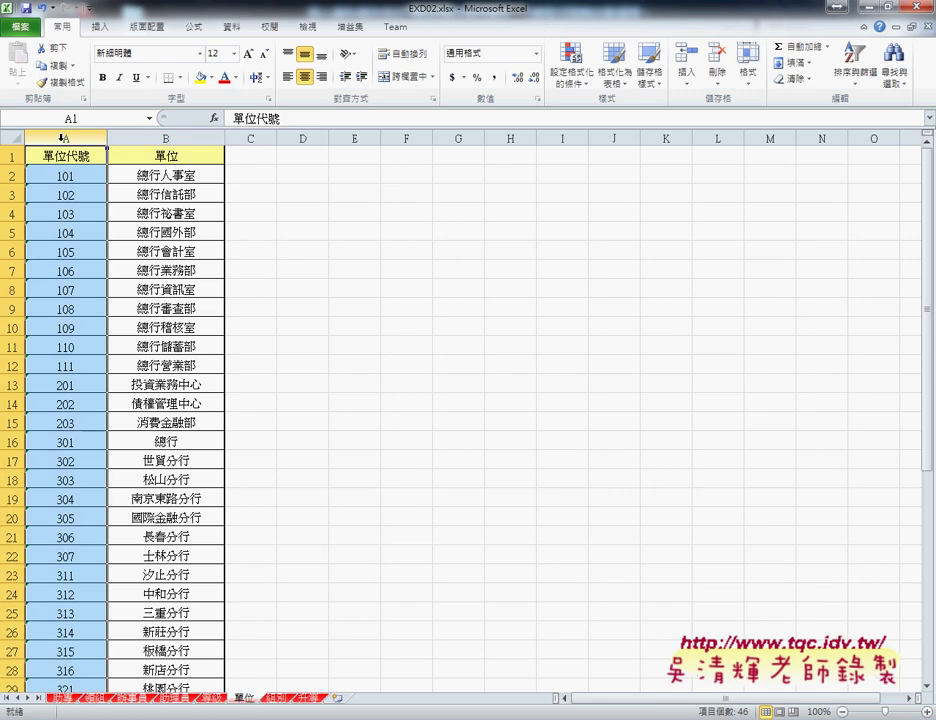
{"action": "left_click", "coordinate": [153, 136]}
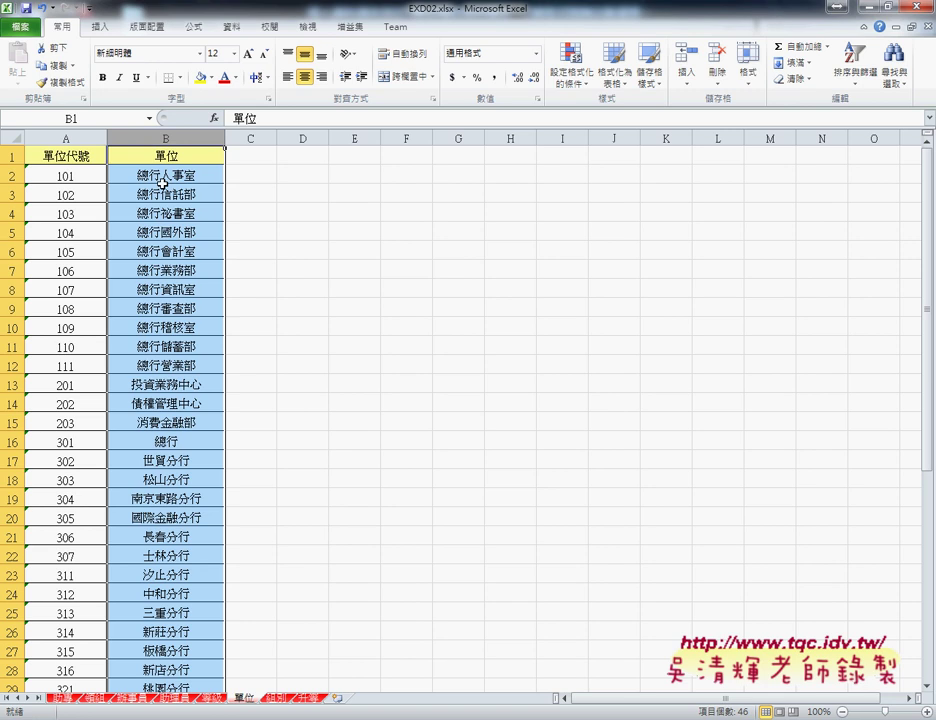
{"action": "left_click", "coordinate": [64, 698]}
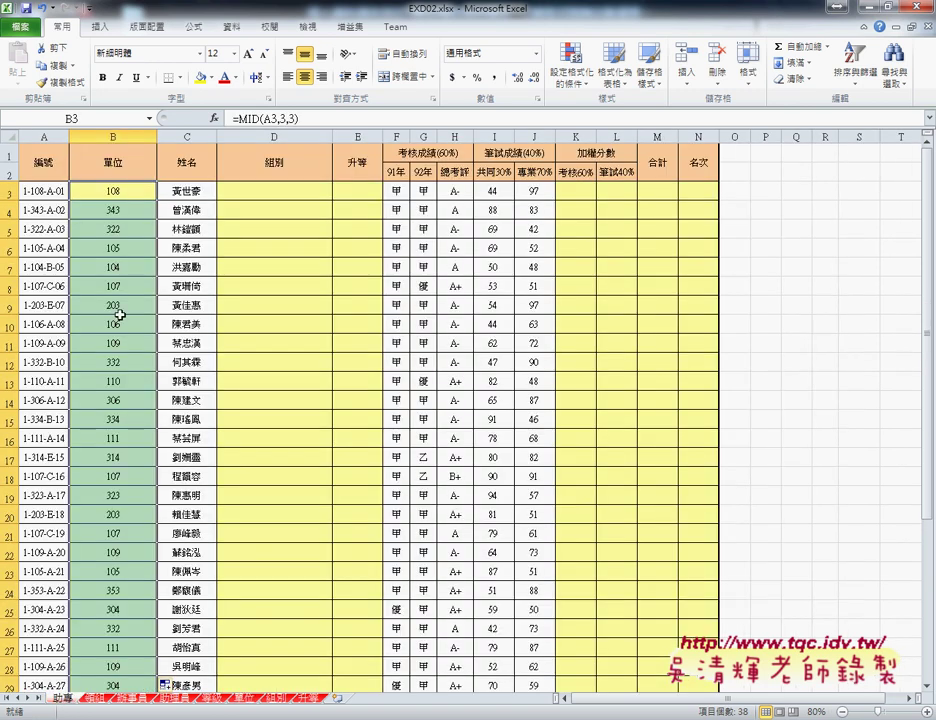
Step: Select B3 and put the edit cursor inside =MID(A3,3,3) in the formula bar
{"action": "left_click", "coordinate": [124, 192]}
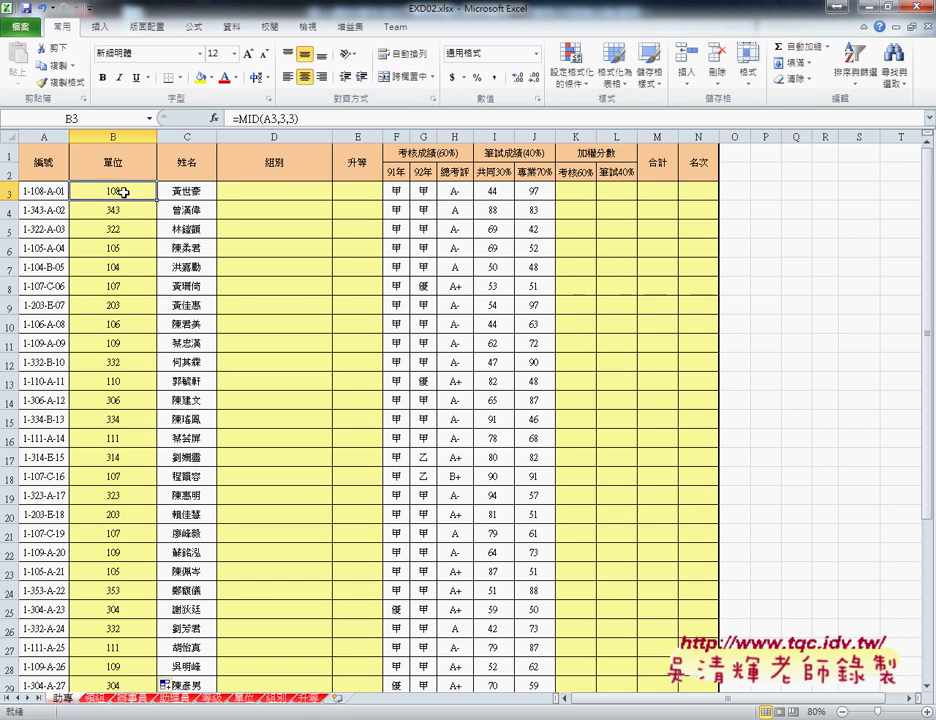
{"action": "left_click", "coordinate": [302, 119]}
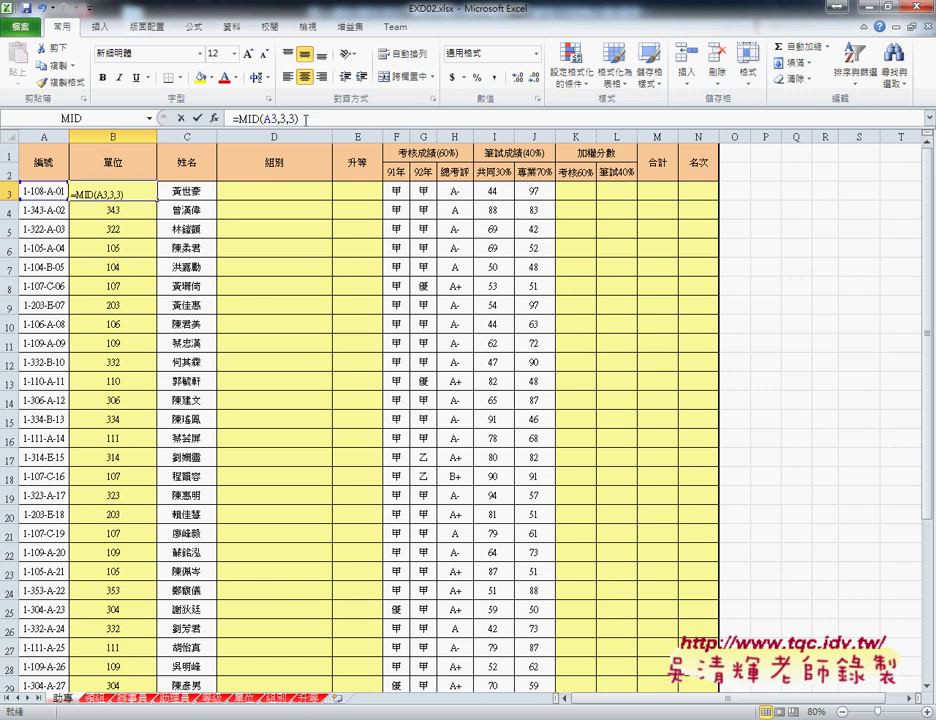
{"action": "left_click_drag", "start_coordinate": [302, 119], "coordinate": [239, 119]}
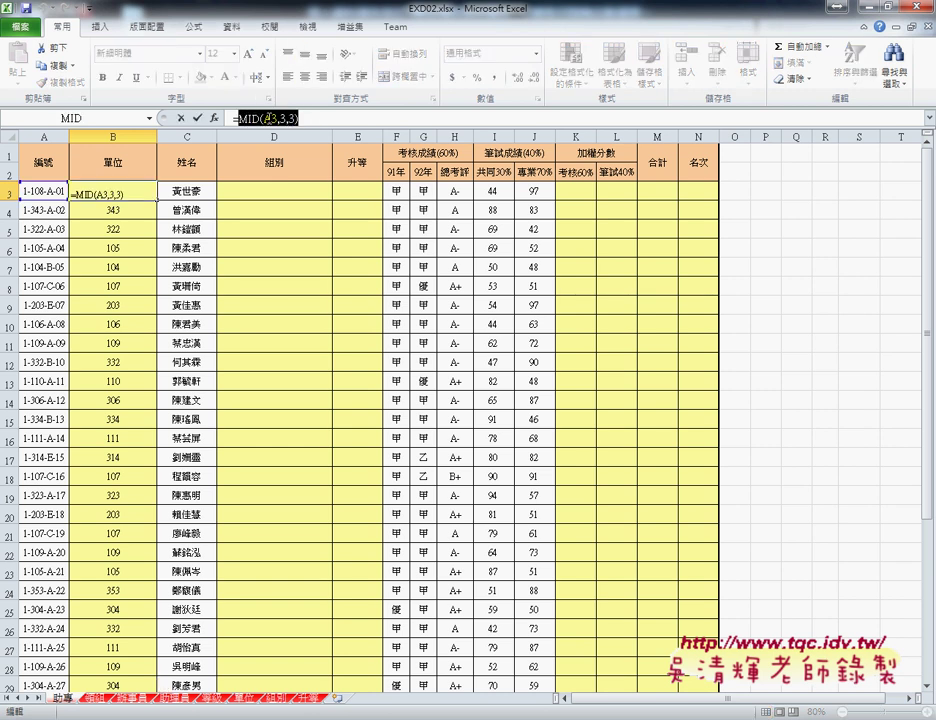
{"action": "left_click", "coordinate": [268, 119]}
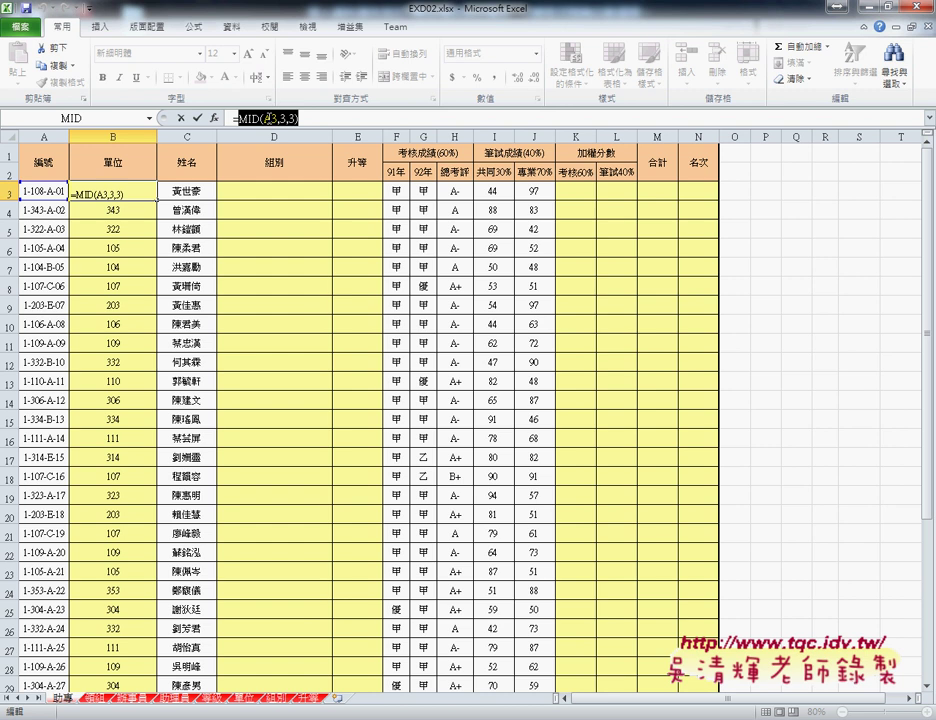